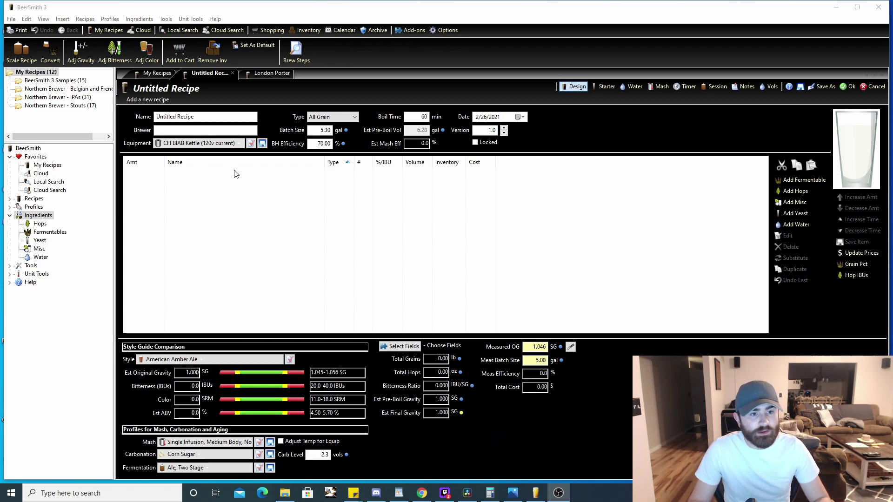
Choose All Grain as the new recipe's type
left_click_drag(195, 117, 155, 117)
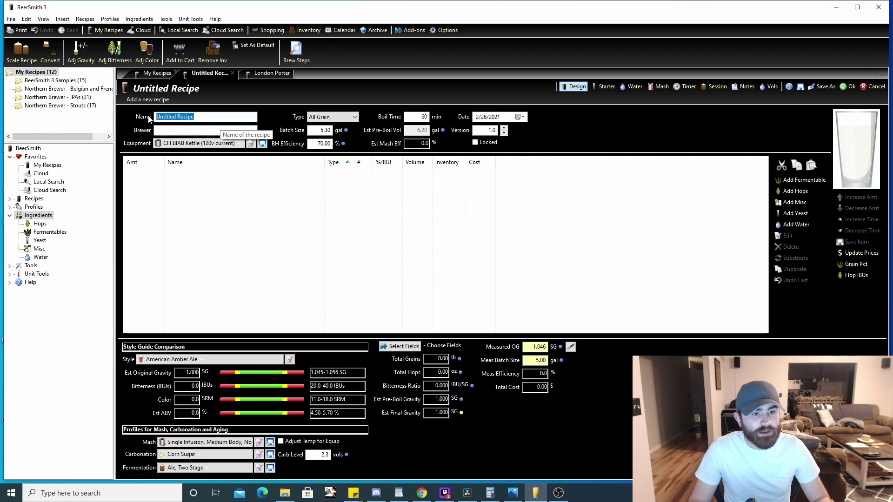
left_click(174, 131)
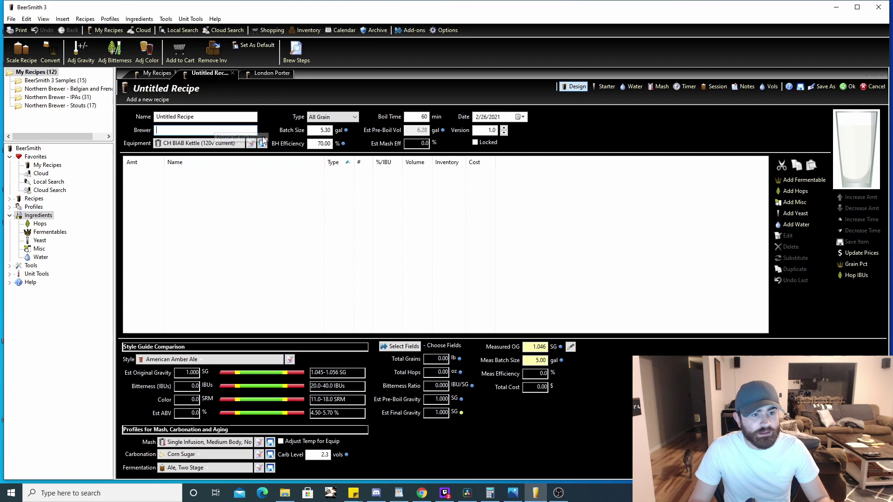
left_click(352, 120)
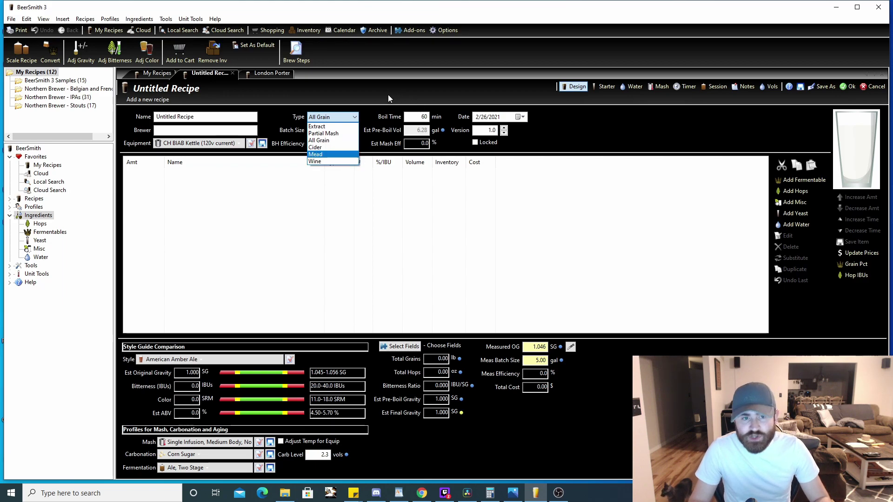
left_click(346, 142)
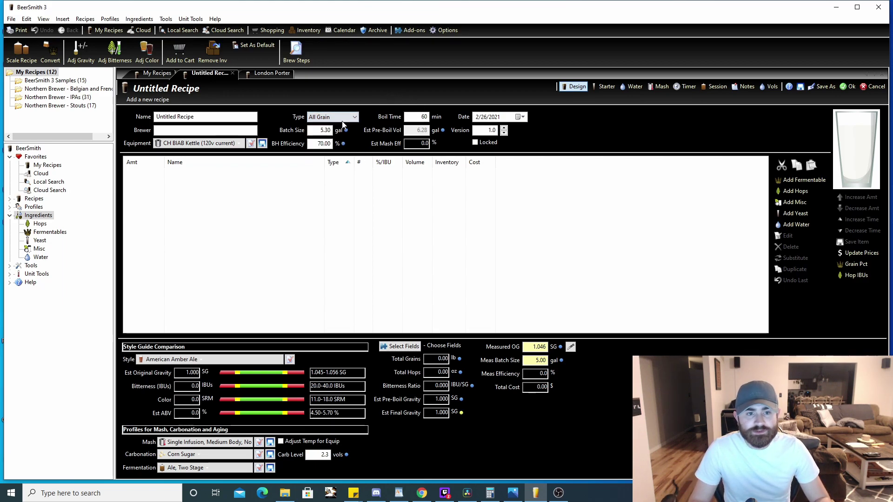
left_click(314, 131)
double_click(315, 131)
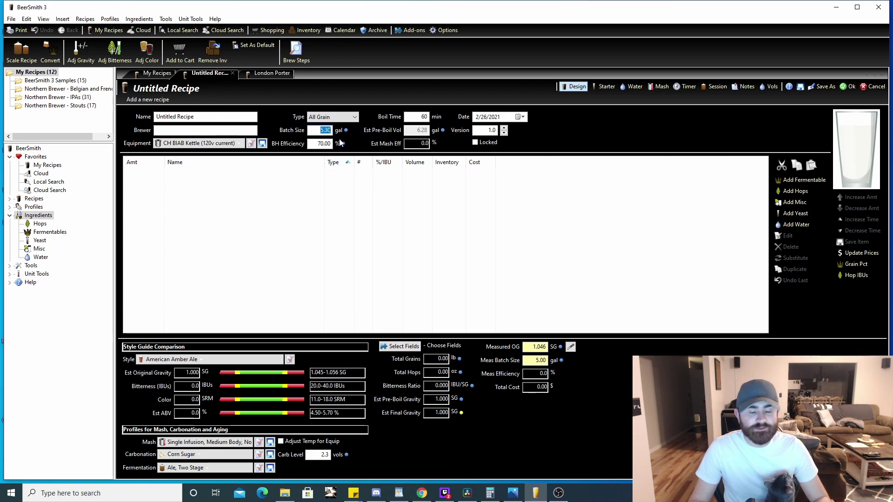
left_click(321, 130)
double_click(321, 131)
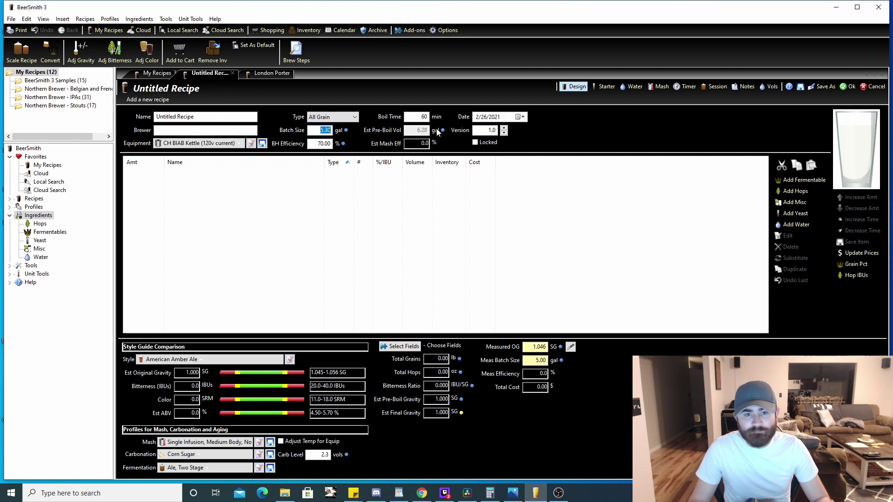
key("Tab")
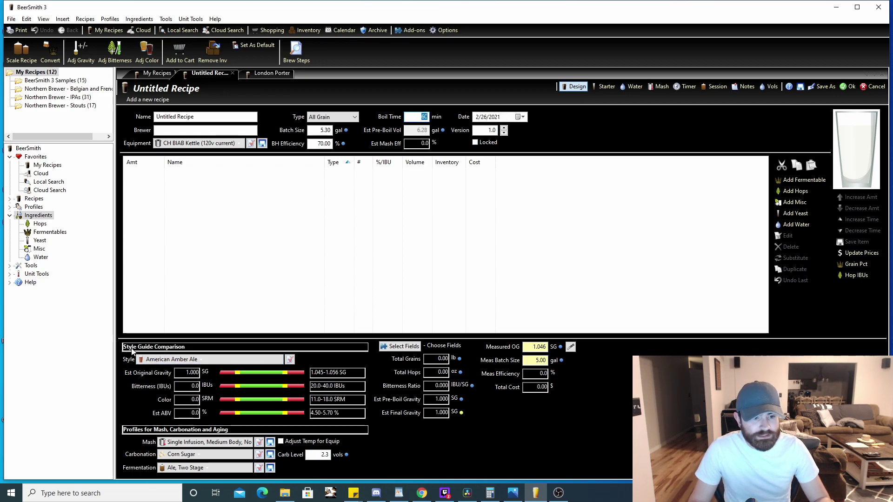
Search the beer styles for "port" and set the recipe's style to American Porter
left_click(277, 361)
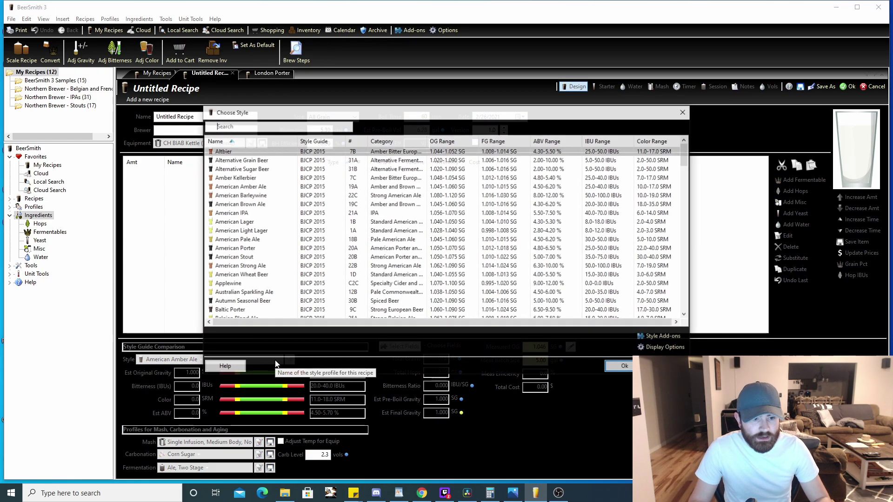
scroll(296, 201, "down", 10)
scroll(337, 292, "up", 10)
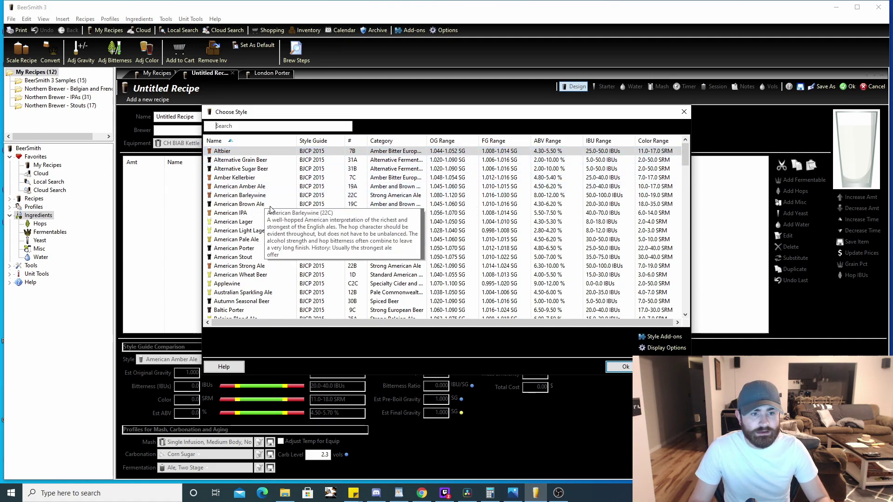
left_click(245, 127)
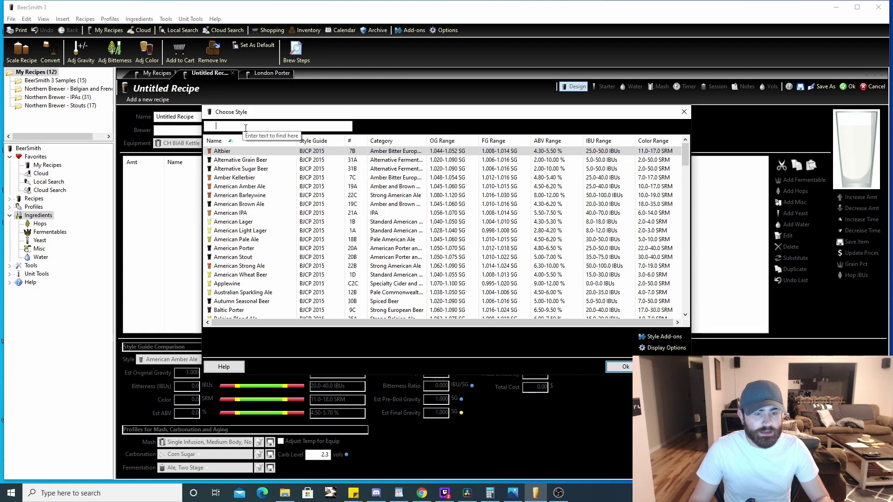
type("port")
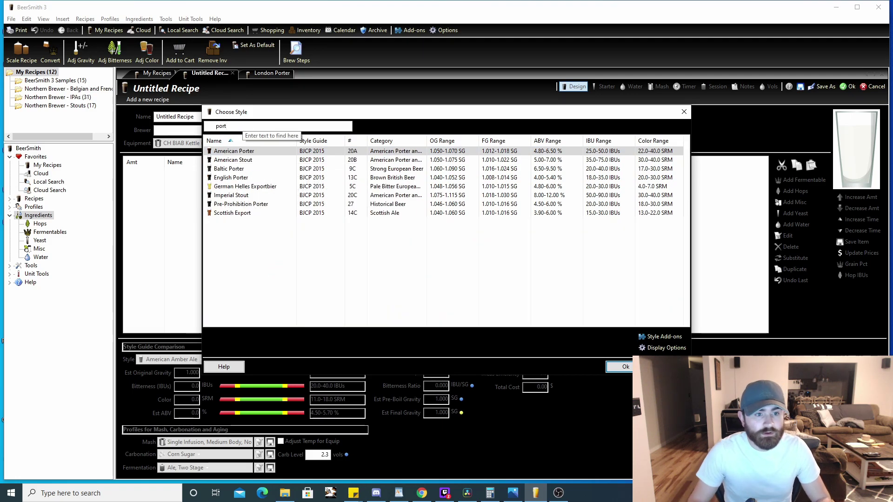
double_click(268, 152)
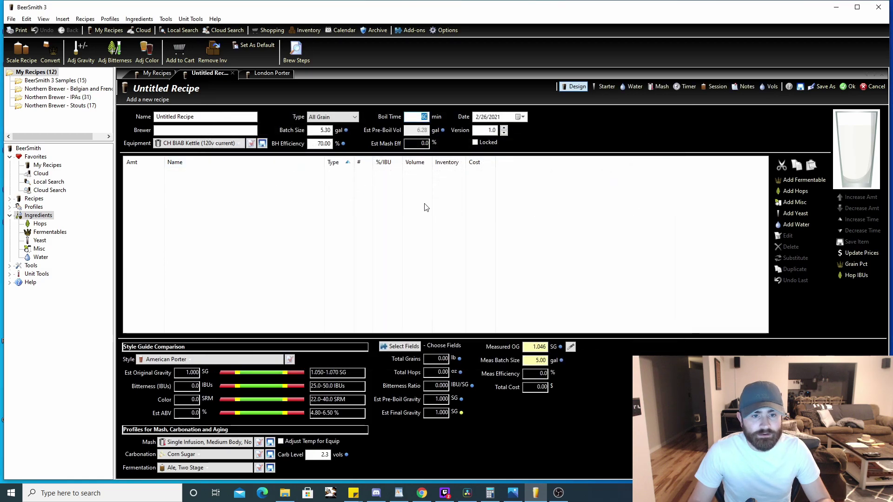
Review the American Porter style's gravity, bitterness, colour and alcohol ranges, along with its description, ingredients and examples
left_click(290, 360)
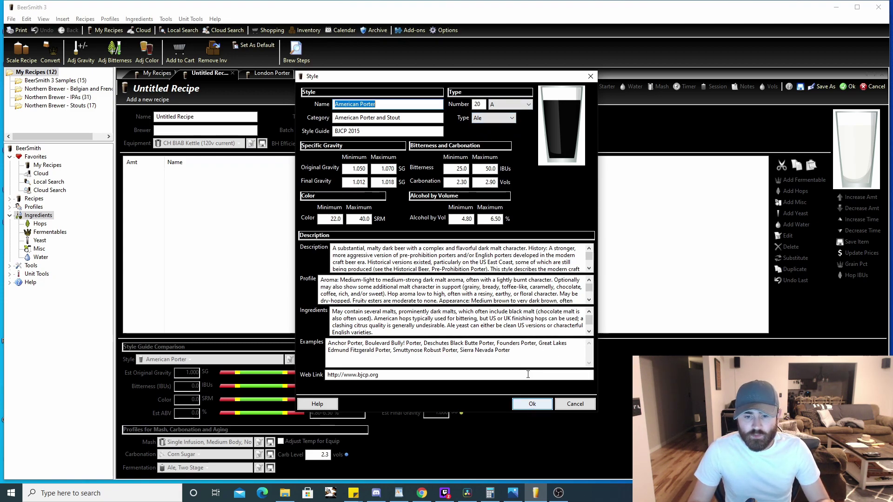
left_click(537, 405)
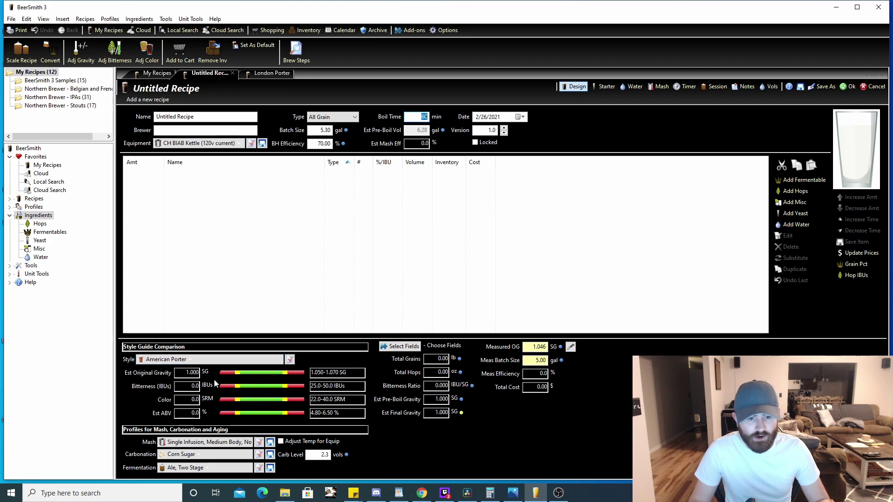
mouse_move(247, 380)
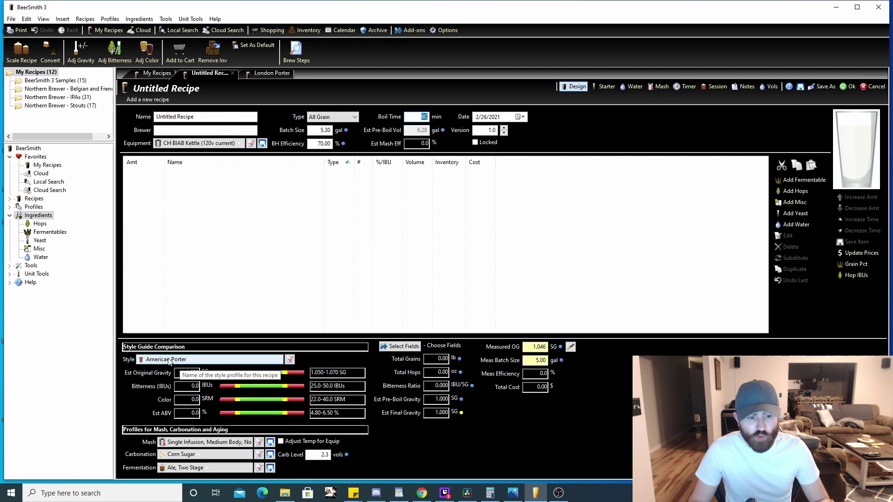
left_click(274, 359)
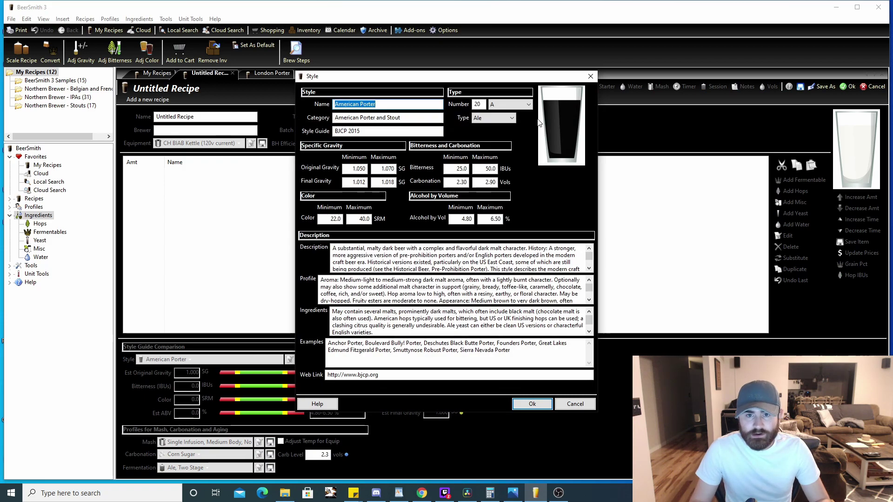
left_click(591, 76)
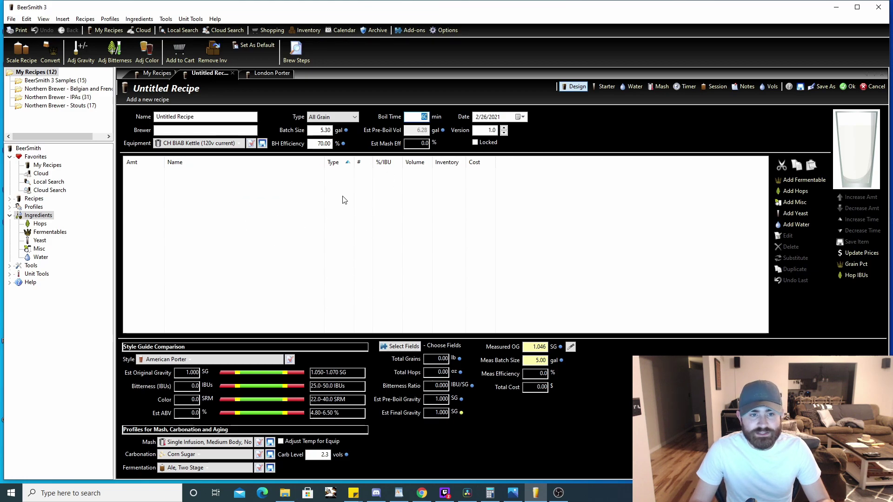
Install the ANVIL Foundry Series (2 equip) equipment add-on
key("alt+Tab")
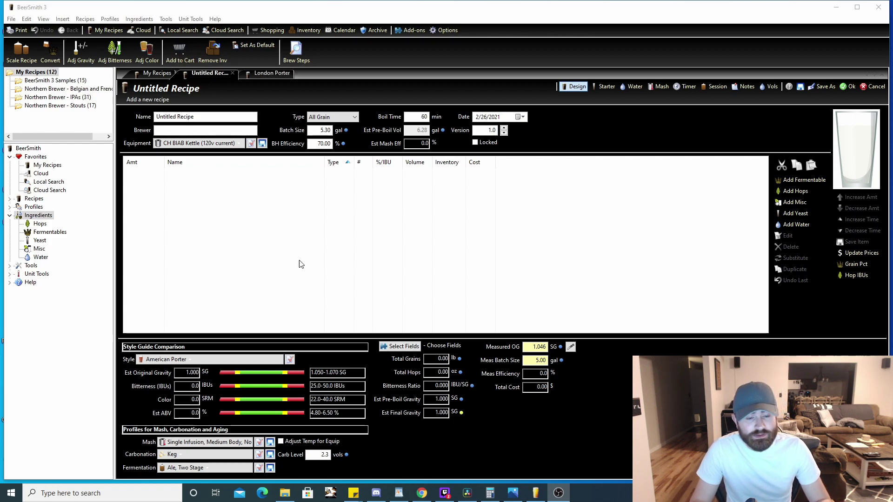
left_click(11, 20)
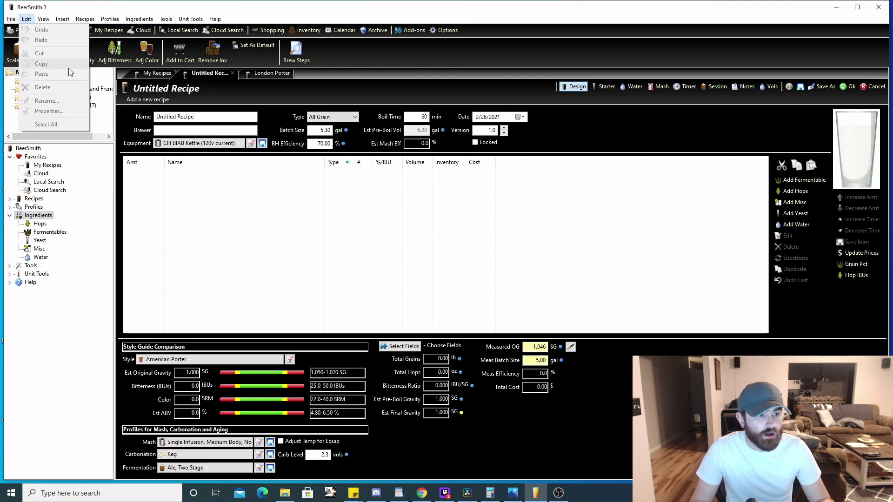
left_click(32, 118)
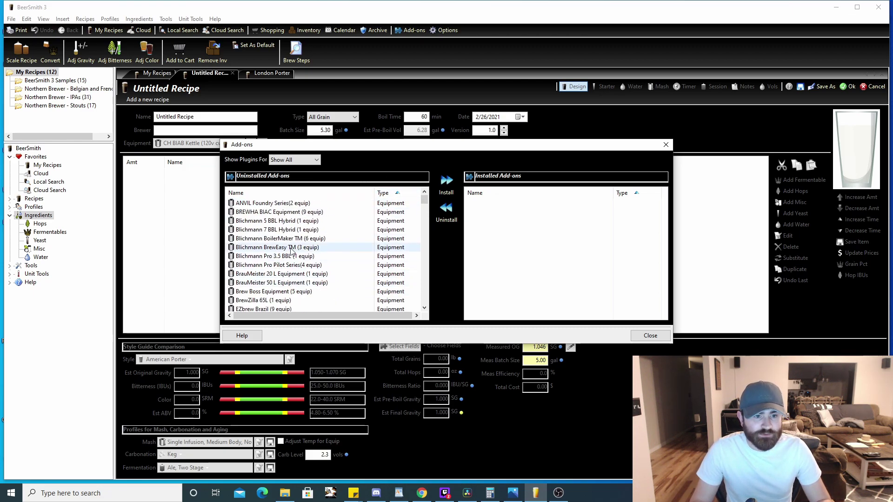
left_click(290, 205)
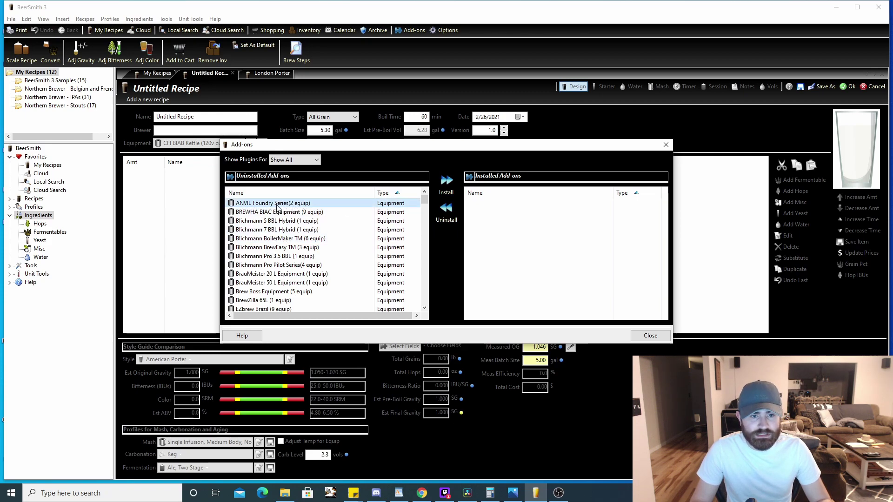
left_click(445, 186)
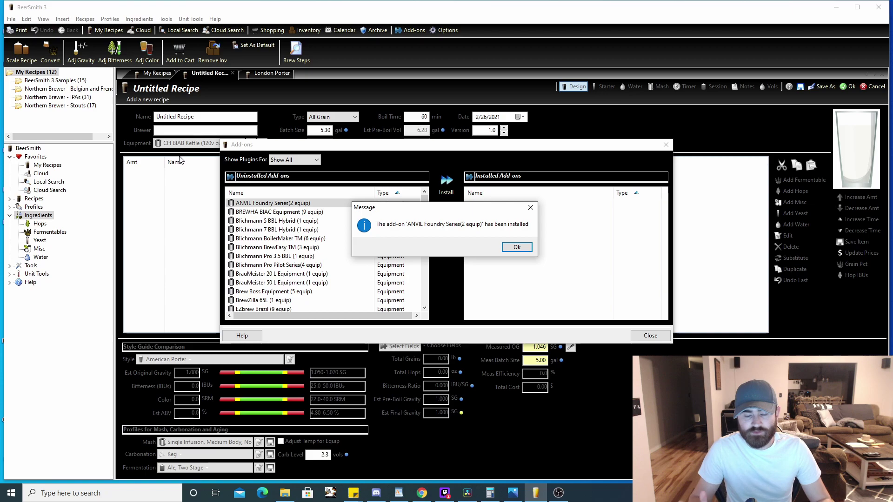
left_click(516, 247)
Browse the uninstalled equipment, fermentable, hop and recipe add-ons as far as the Northern Brewer - Porters pack and select it
scroll(364, 241, "down", 10)
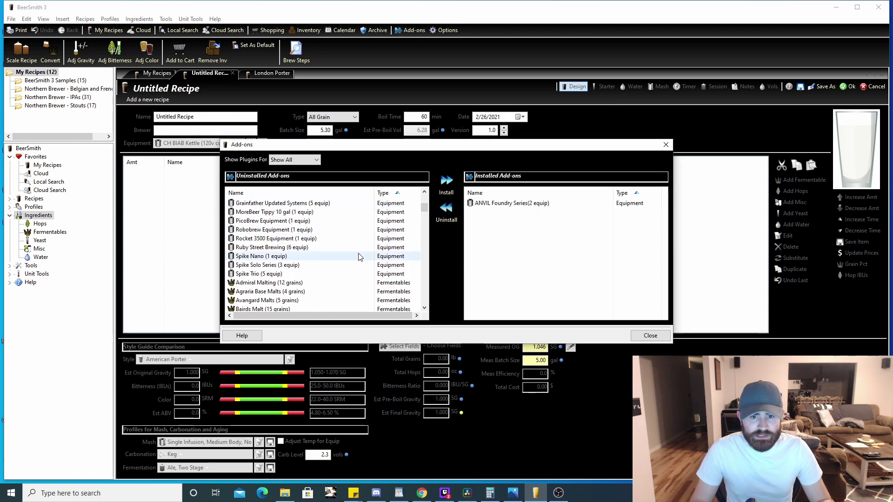
scroll(284, 256, "up", 1)
scroll(293, 258, "up", 3)
scroll(326, 258, "down", 3)
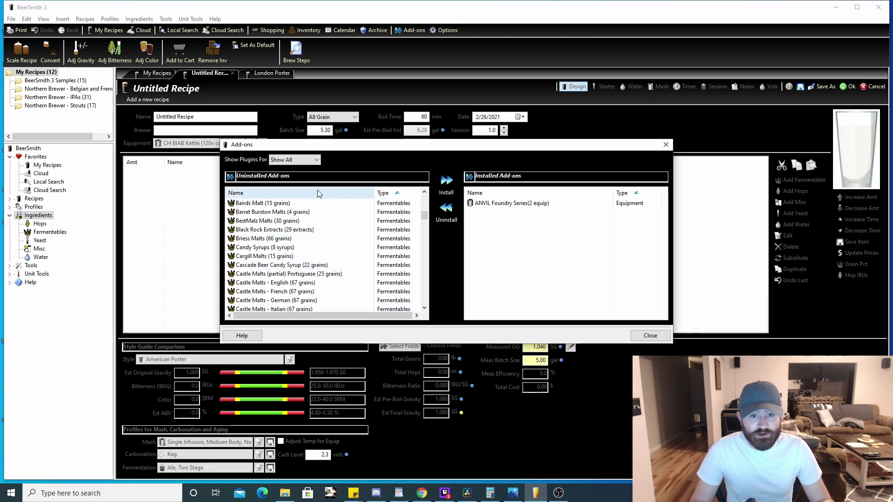
scroll(307, 261, "down", 2)
scroll(293, 270, "down", 12)
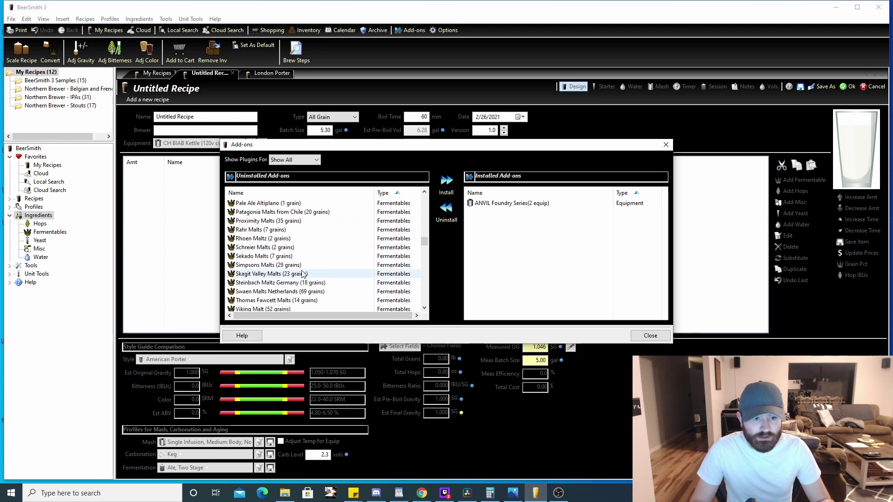
scroll(283, 265, "down", 2)
scroll(297, 242, "up", 1)
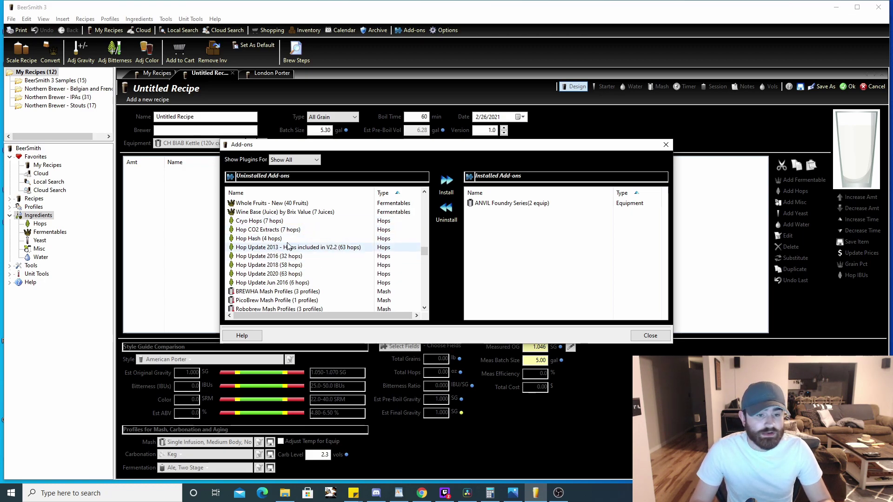
scroll(311, 267, "down", 2)
scroll(310, 266, "down", 3)
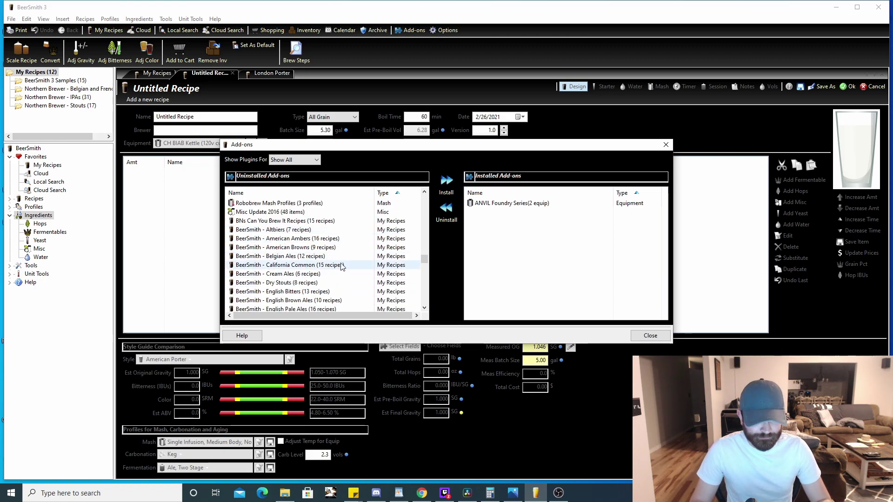
scroll(307, 264, "up", 1)
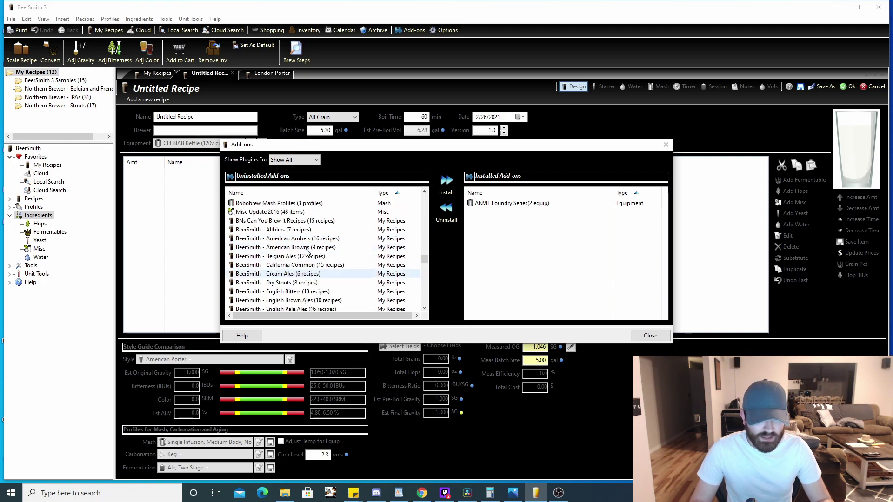
scroll(307, 261, "down", 10)
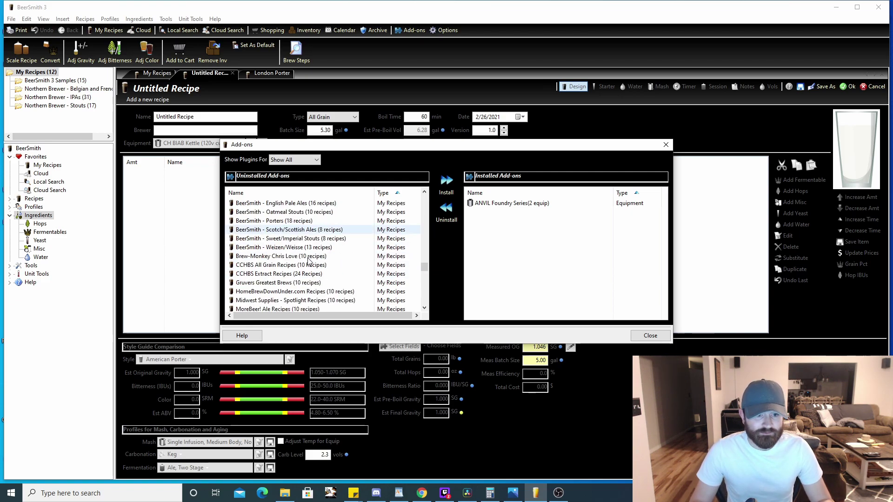
scroll(311, 265, "up", 1)
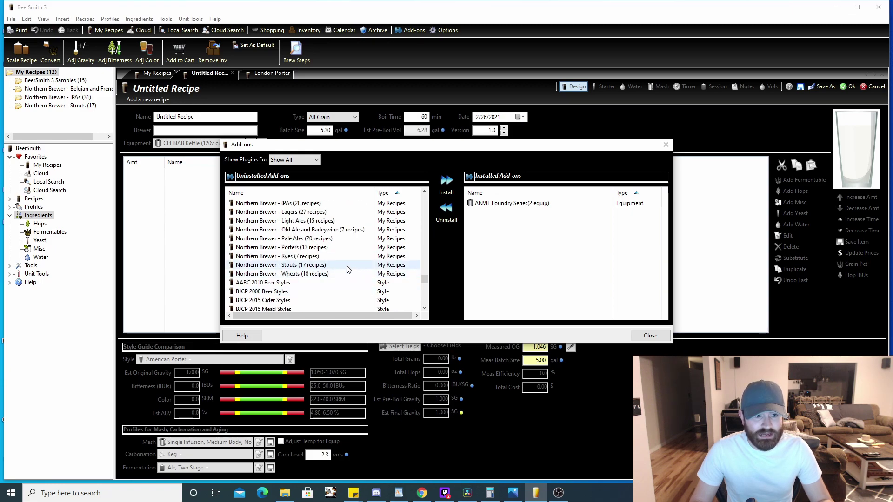
left_click(299, 250)
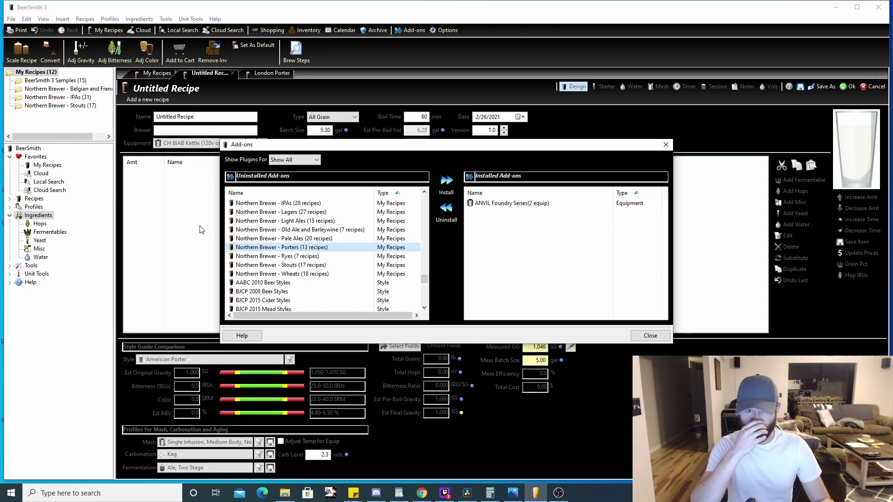
Look through the uninstalled style guide and yeast add-ons
scroll(337, 249, "down", 3)
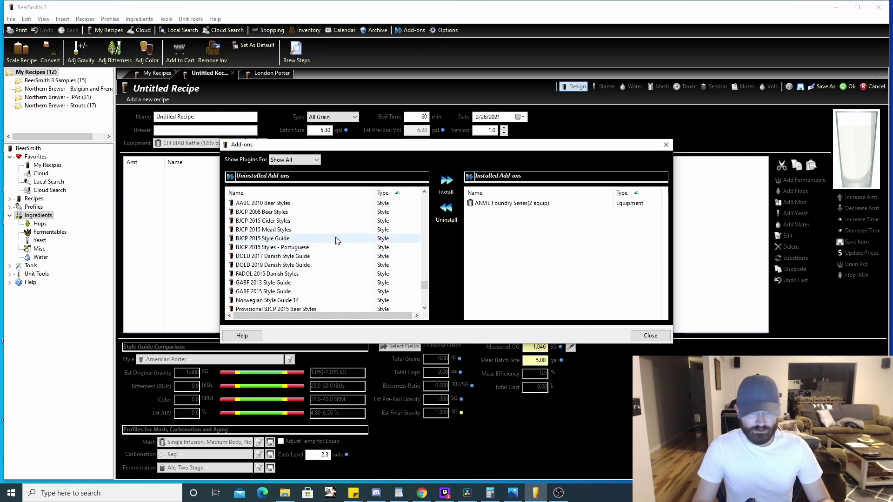
scroll(333, 279, "down", 10)
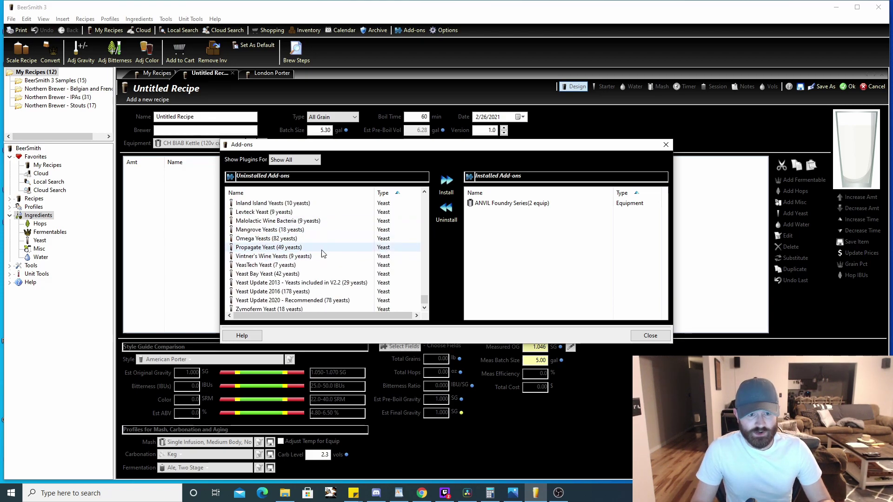
scroll(321, 277, "up", 3)
scroll(326, 267, "down", 2)
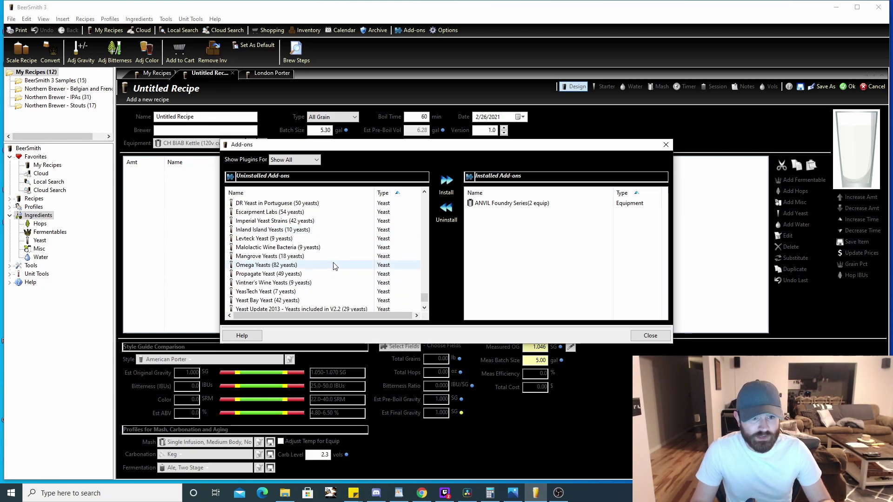
scroll(344, 255, "down", 1)
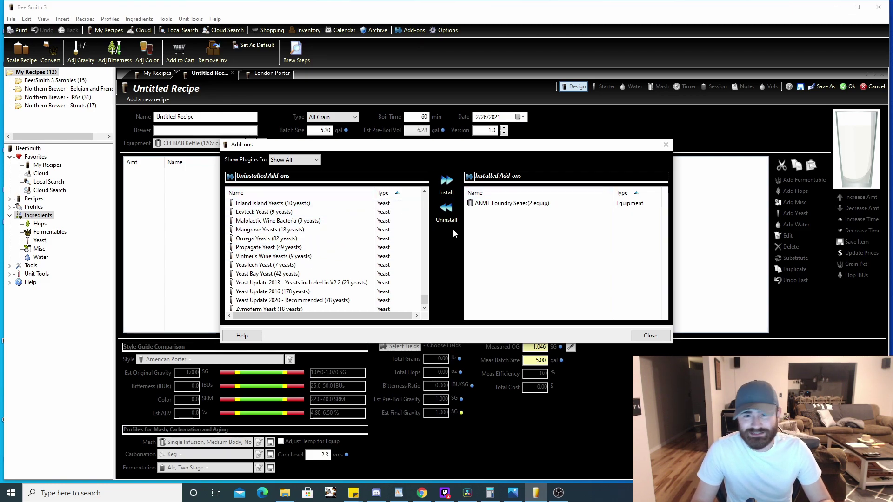
Close the add-ons list and view the EquipmentProfile.PNG picture of equipment profiles in Photos before returning to the untitled recipe
left_click(666, 145)
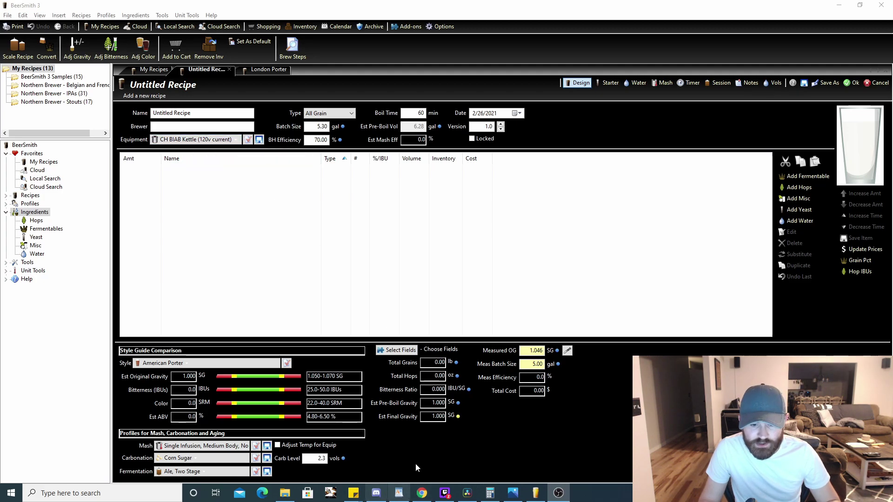
left_click(398, 493)
left_click(398, 493)
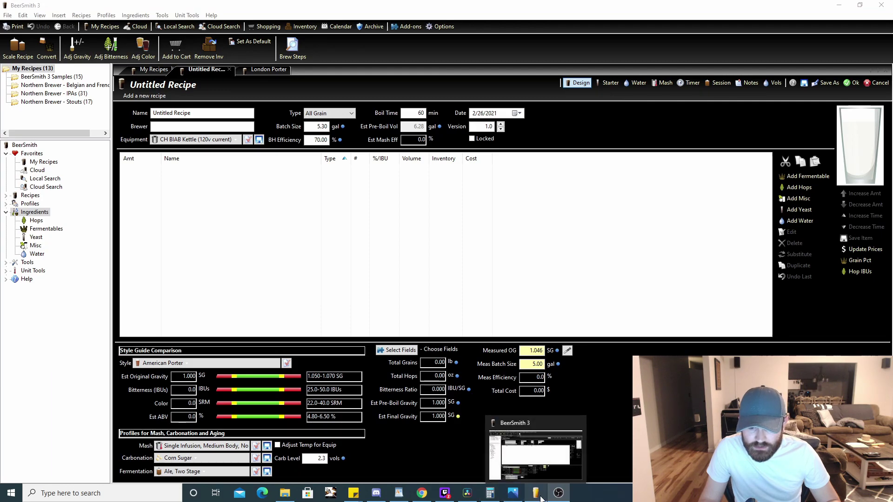
left_click(538, 496)
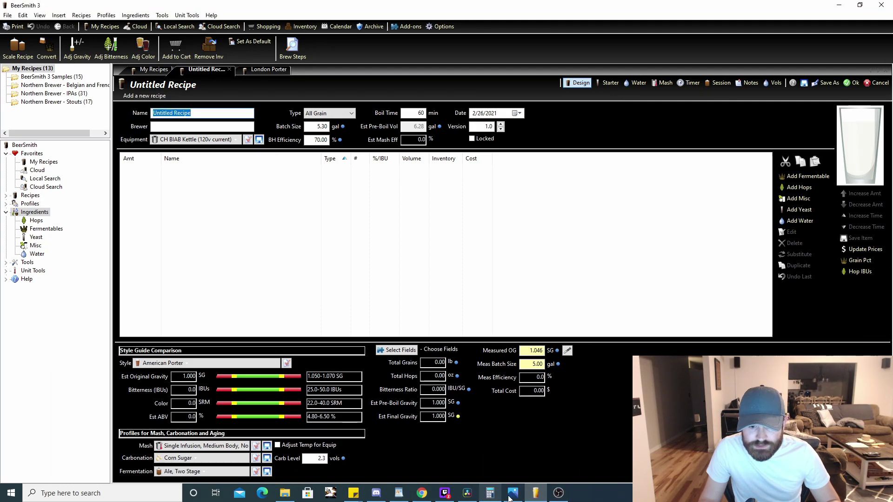
left_click(513, 493)
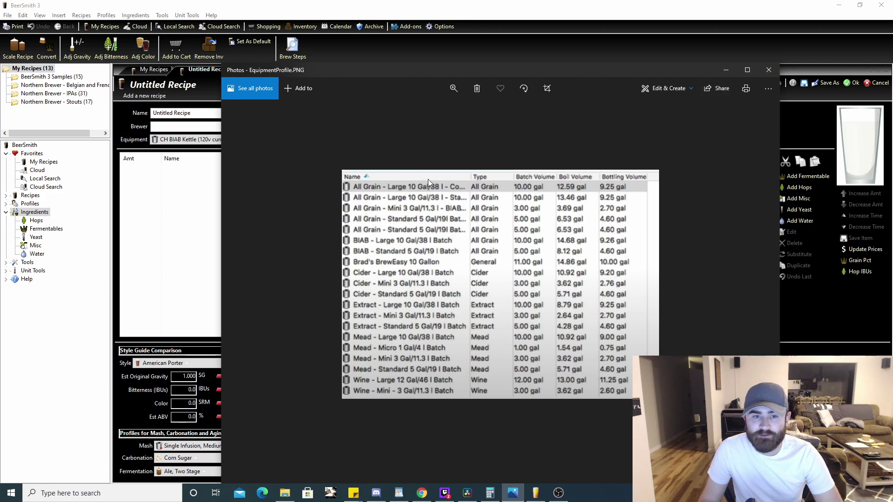
left_click(769, 69)
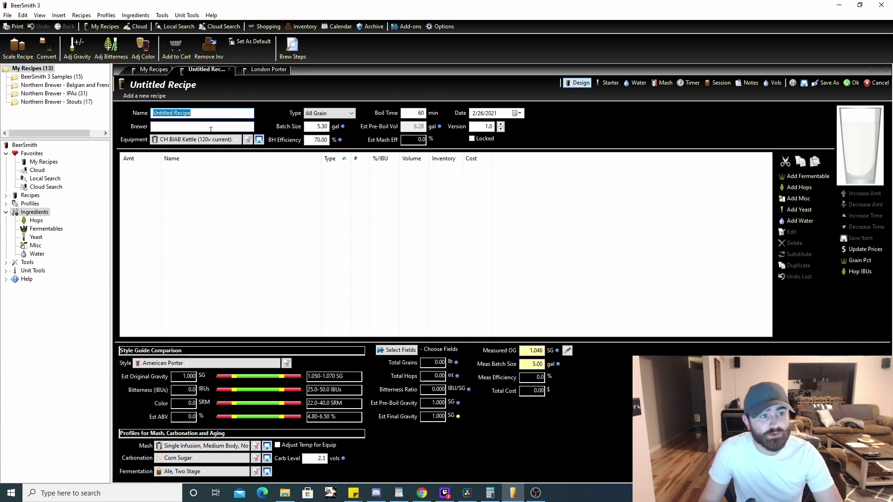
Look through the uninstalled equipment add-ons again and close the list without installing any
left_click(7, 15)
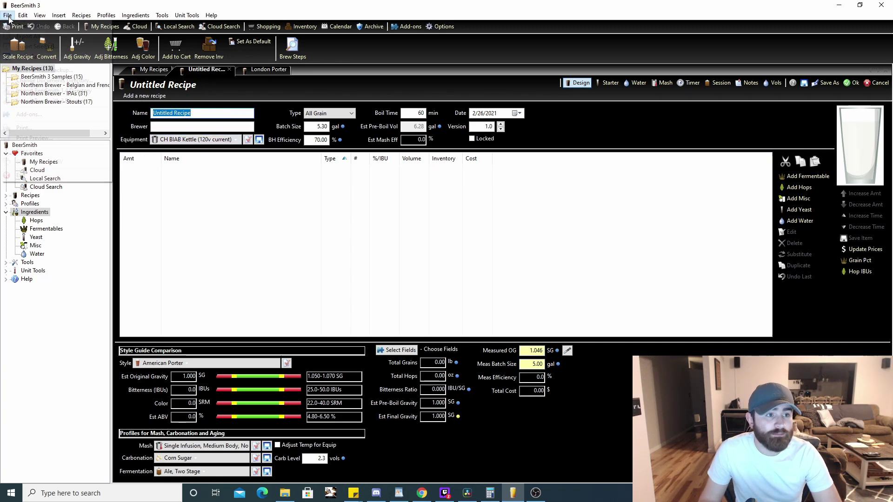
left_click(274, 163)
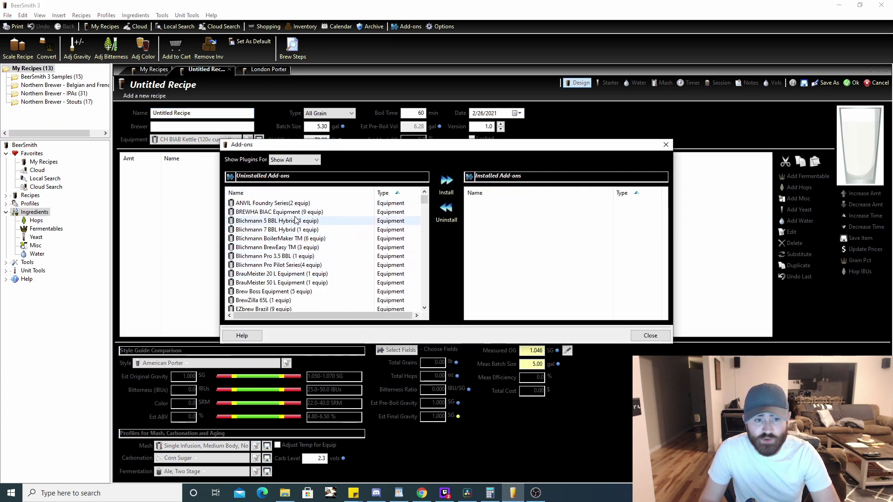
scroll(284, 256, "down", 2)
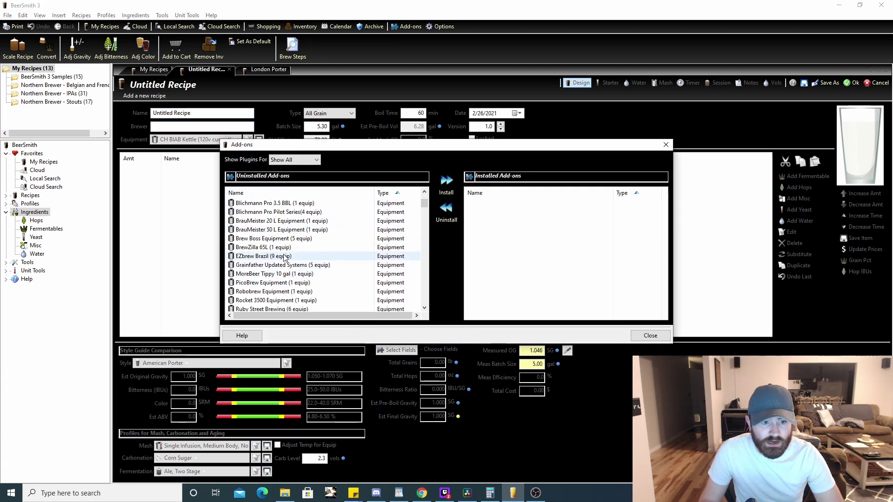
scroll(332, 275, "down", 1)
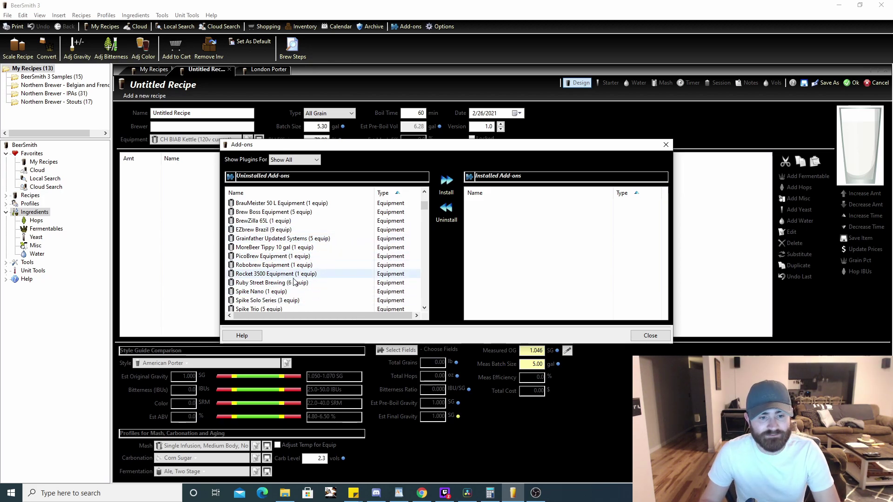
left_click(666, 145)
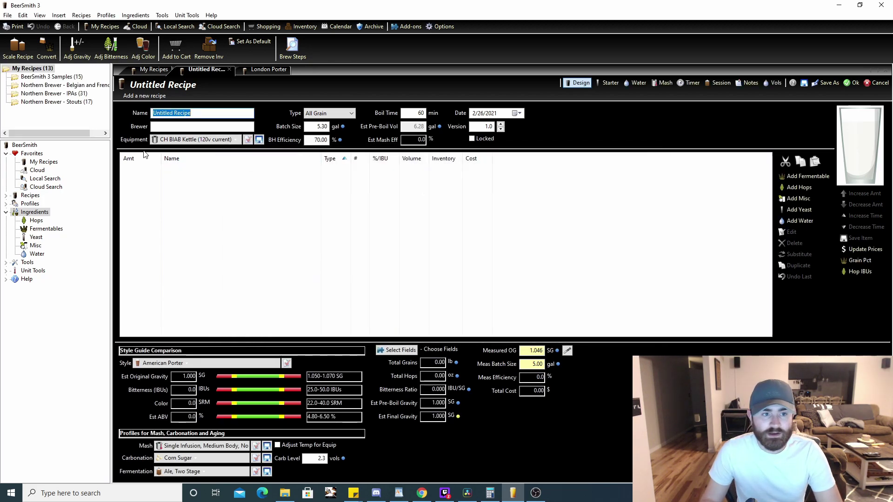
Examine the CH BIAB Kettle (120v current) equipment profile, including its boil time and boil-off settings, and close it
left_click(247, 140)
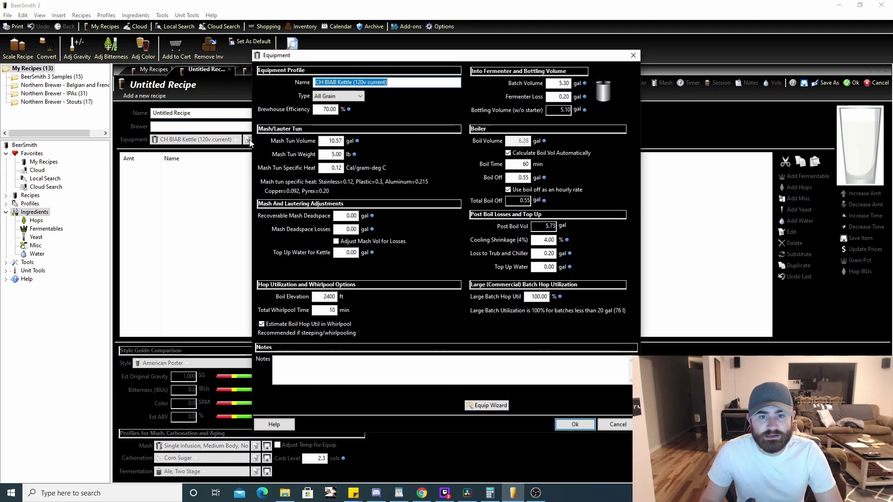
left_click_drag(317, 82, 372, 82)
left_click(404, 84)
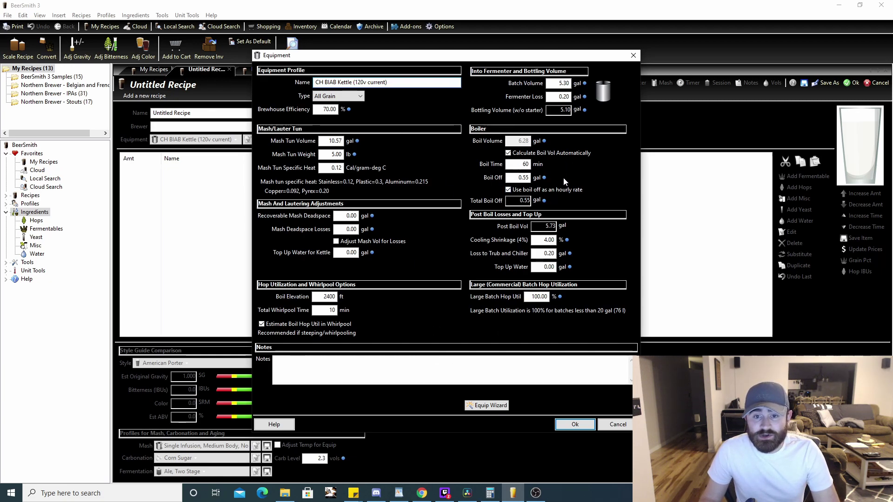
left_click(523, 177)
key("shift+Tab")
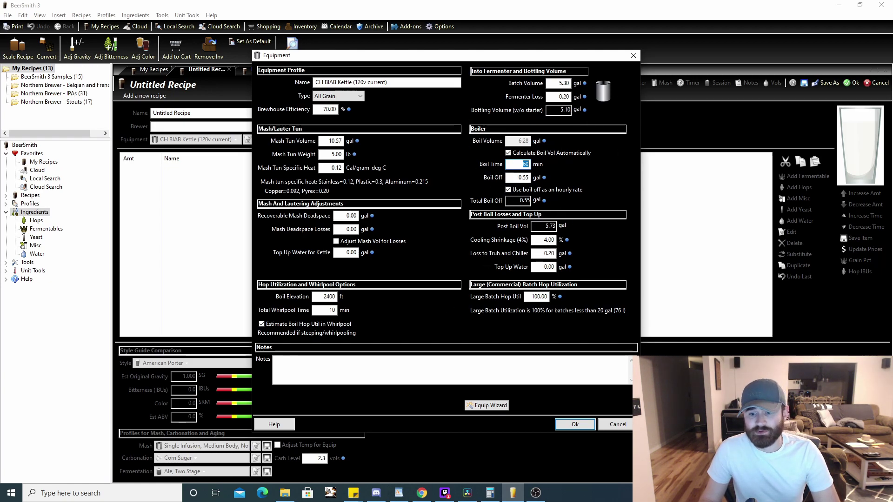
left_click(633, 55)
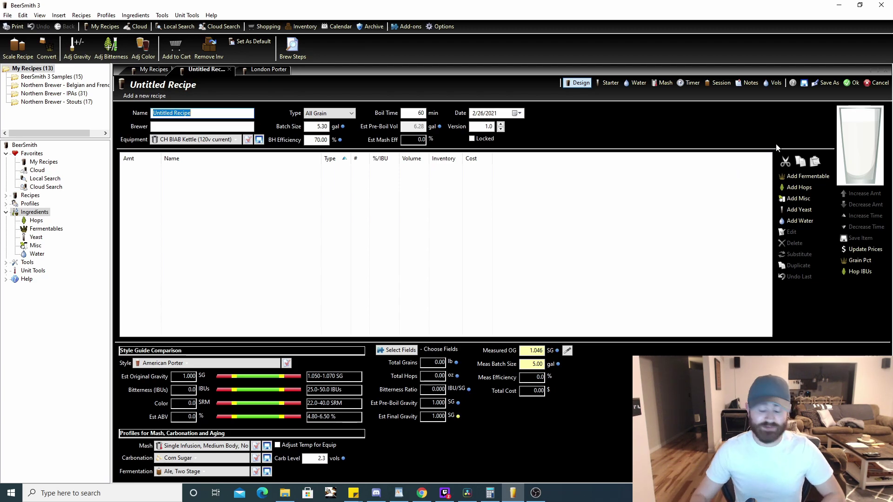
Add 10 lb of Pale Malt (2 Row) US to the recipe as a mash fermentable
left_click(819, 178)
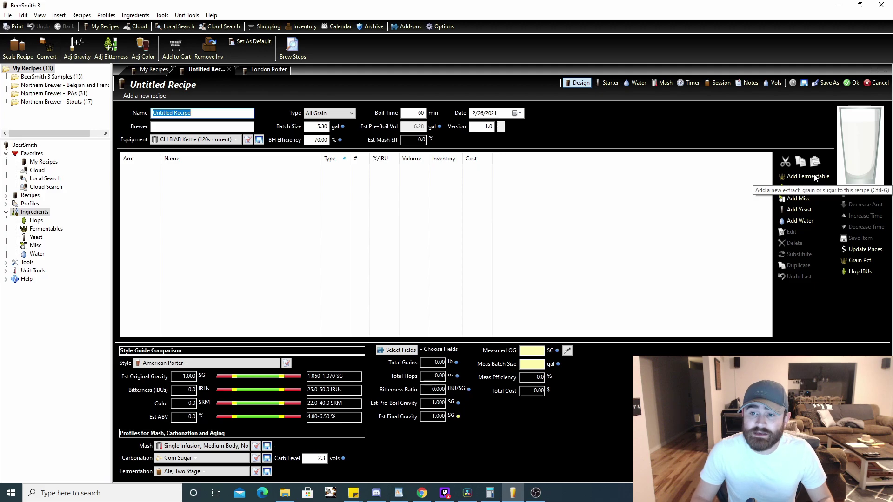
left_click(248, 127)
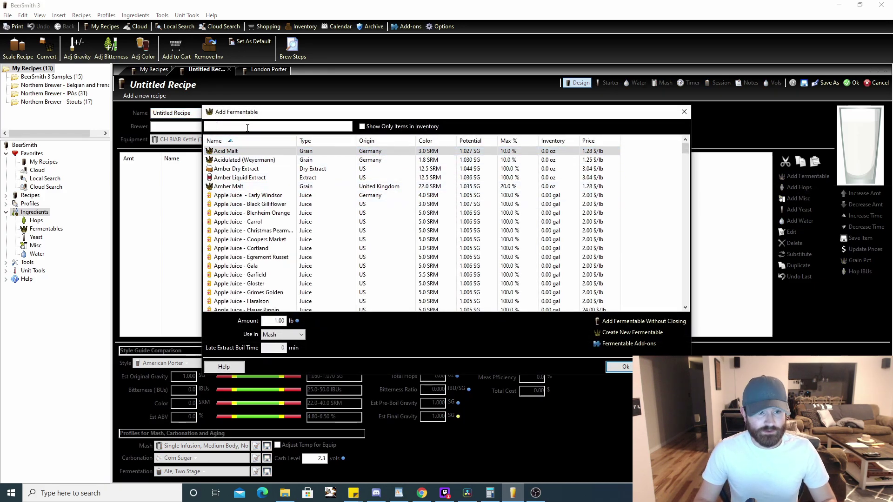
type("2 ro")
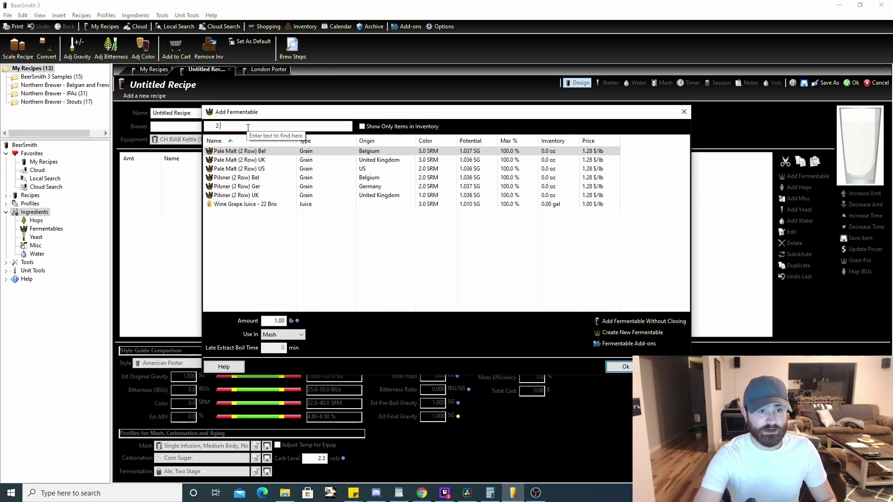
left_click(265, 169)
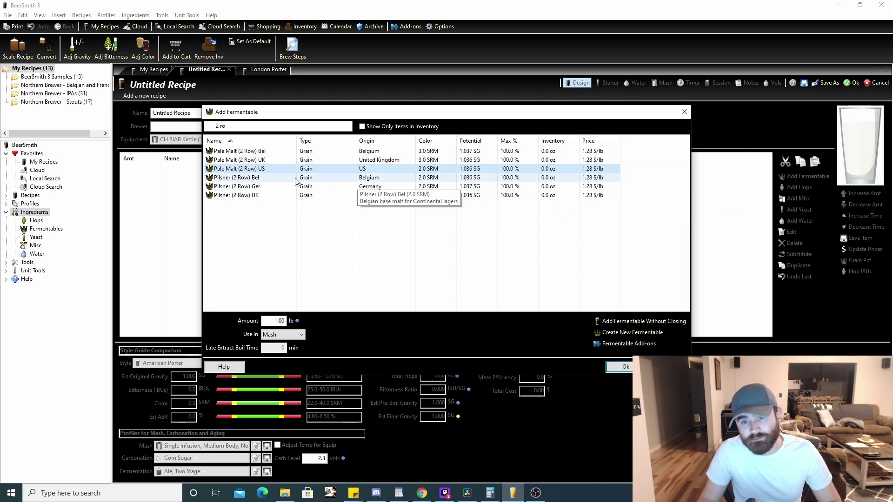
left_click(271, 320)
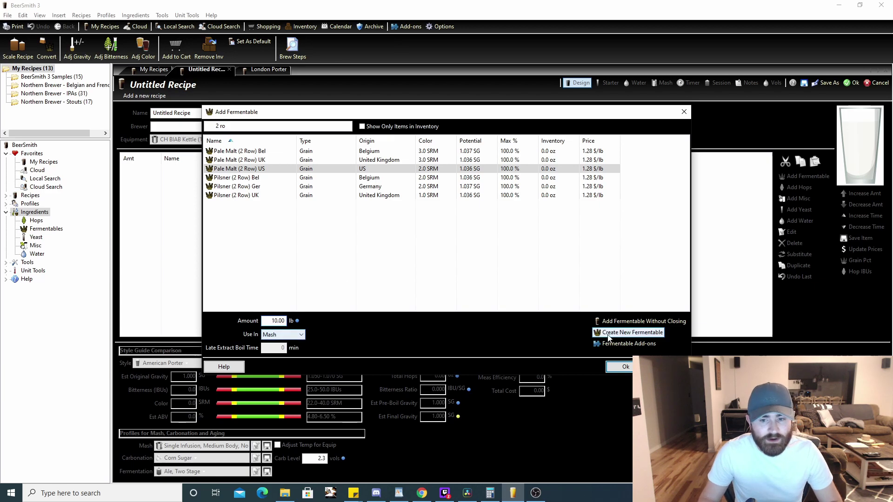
key("Return")
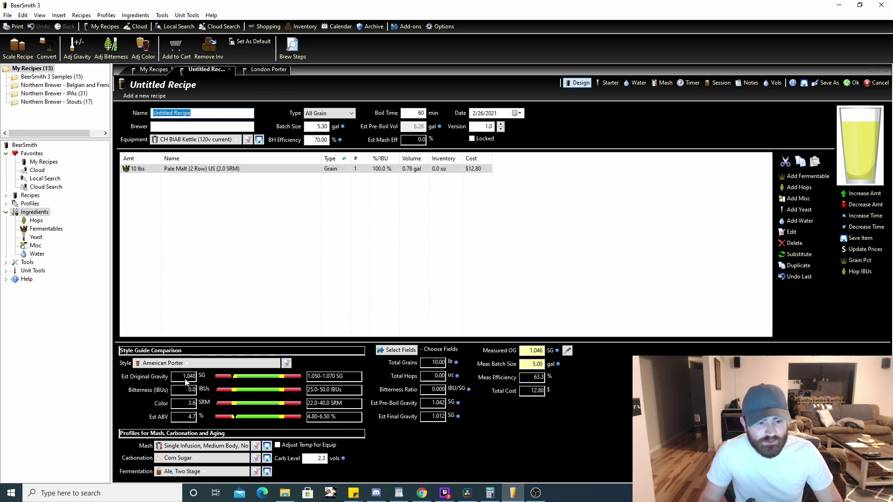
mouse_move(233, 381)
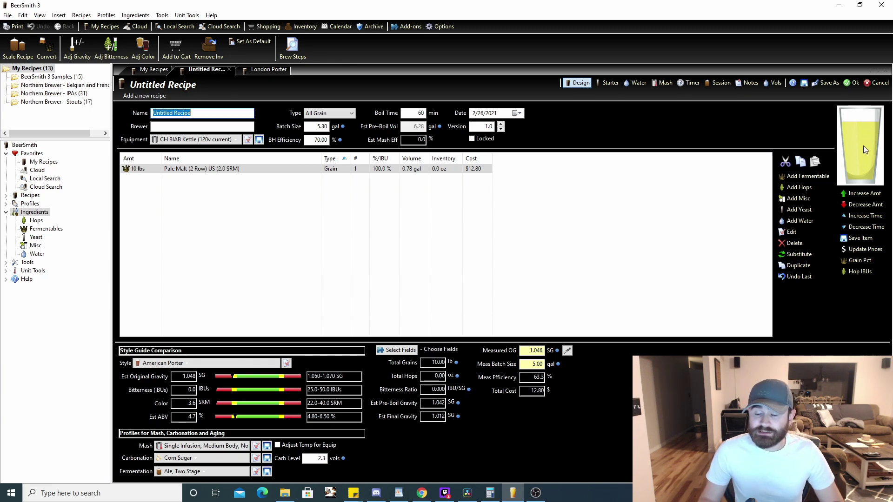
Add 1.00 oz of Centennial pellet hops at 10.00 % alpha to the recipe as a 60-minute boil addition
left_click(798, 188)
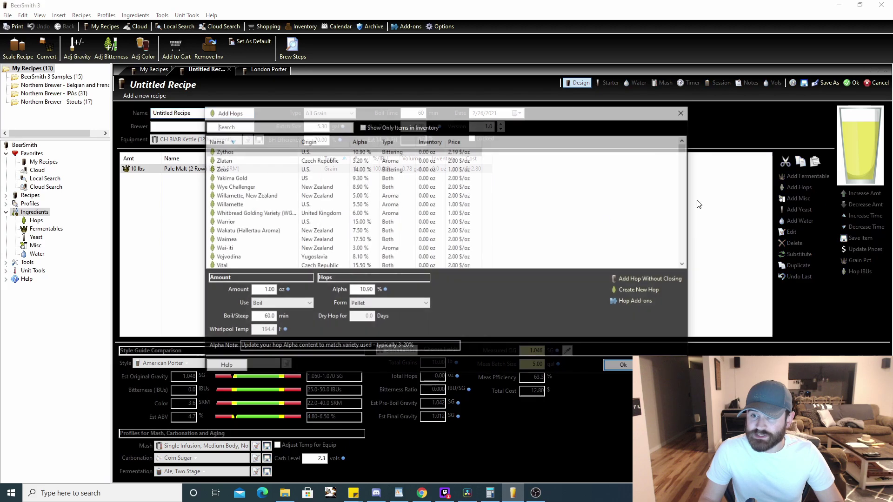
type("cent")
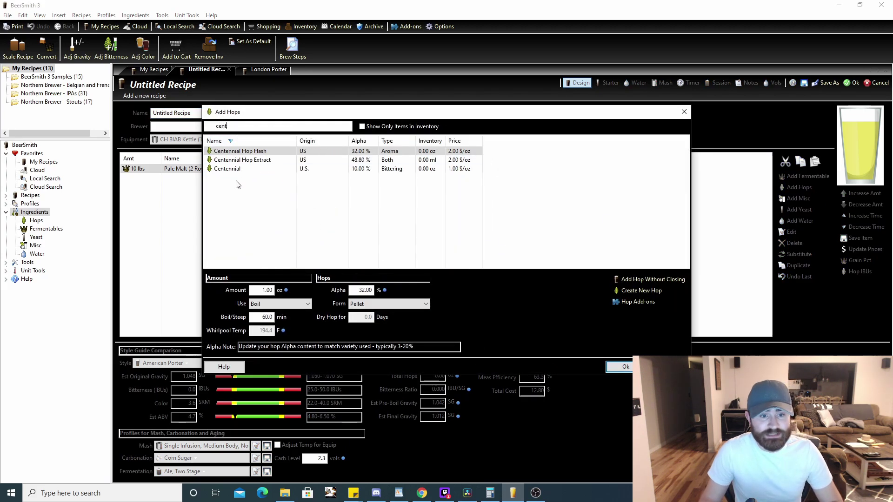
left_click(234, 169)
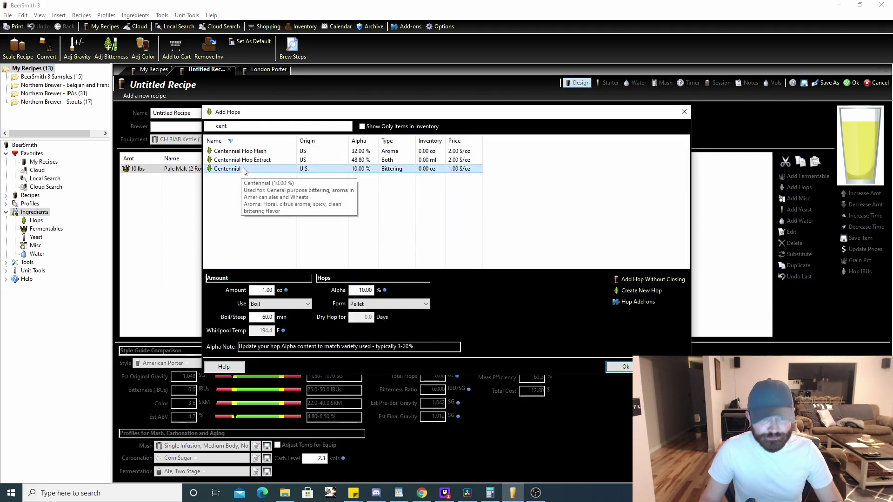
left_click(264, 292)
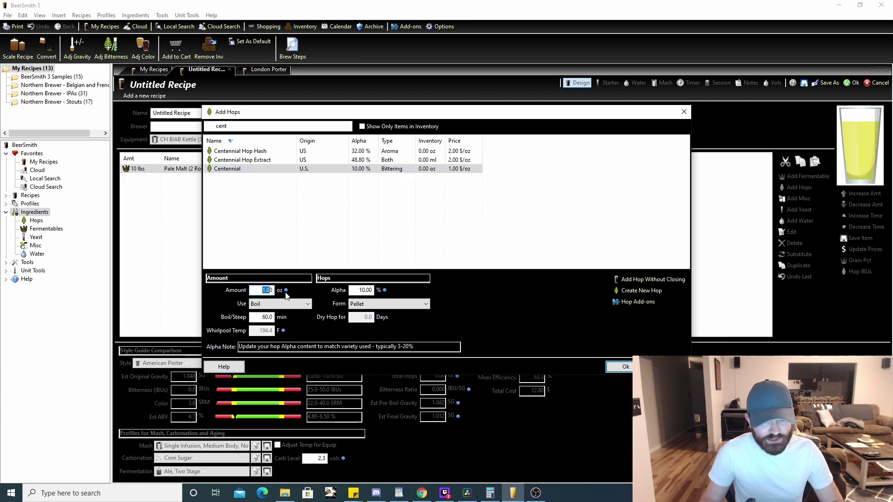
left_click(285, 307)
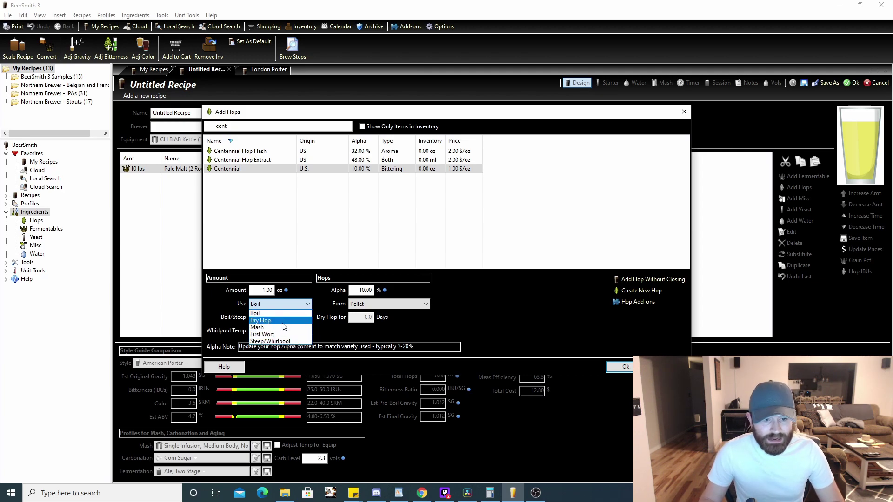
left_click(283, 322)
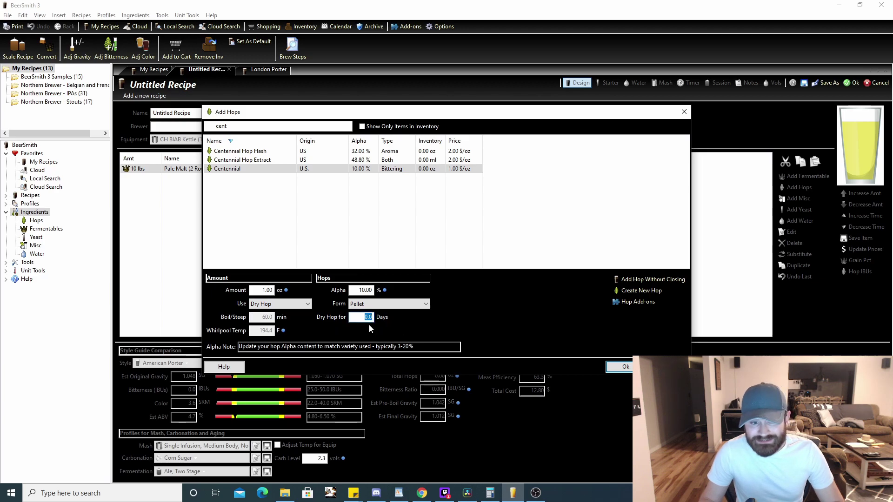
left_click(279, 304)
left_click(265, 313)
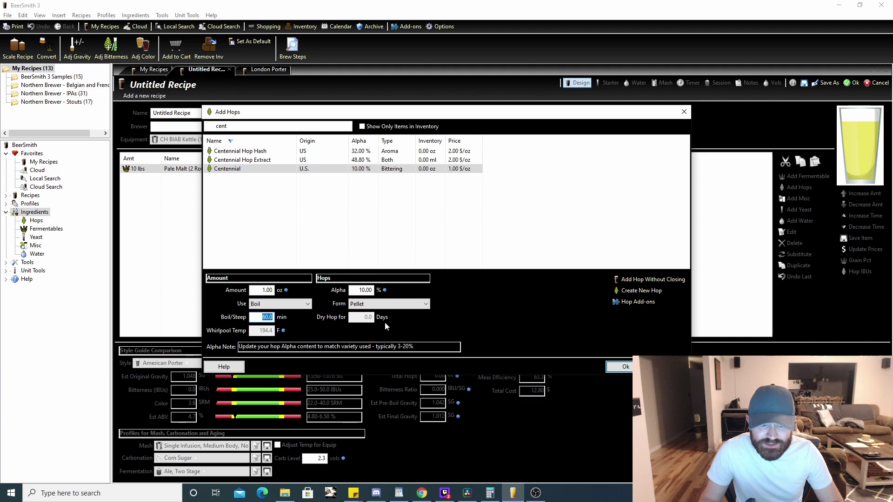
left_click(623, 367)
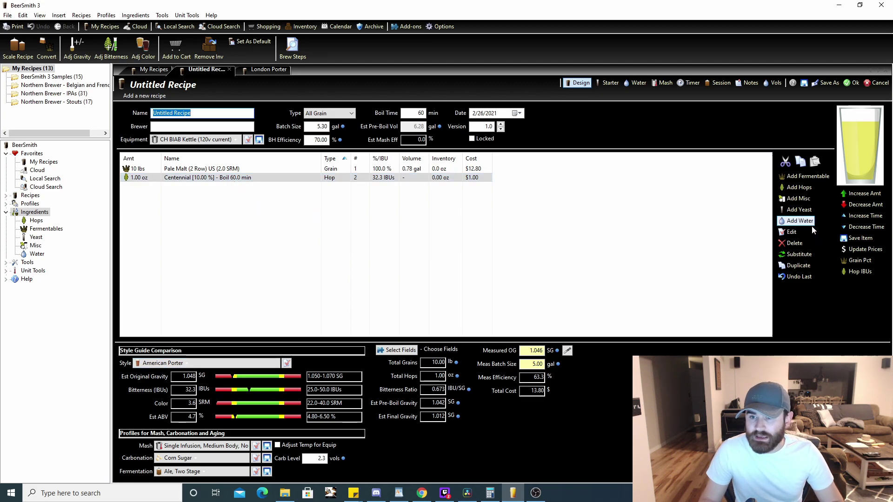
Add 1 package of House yeast (Imperial Yeast A01) to the recipe
left_click(799, 209)
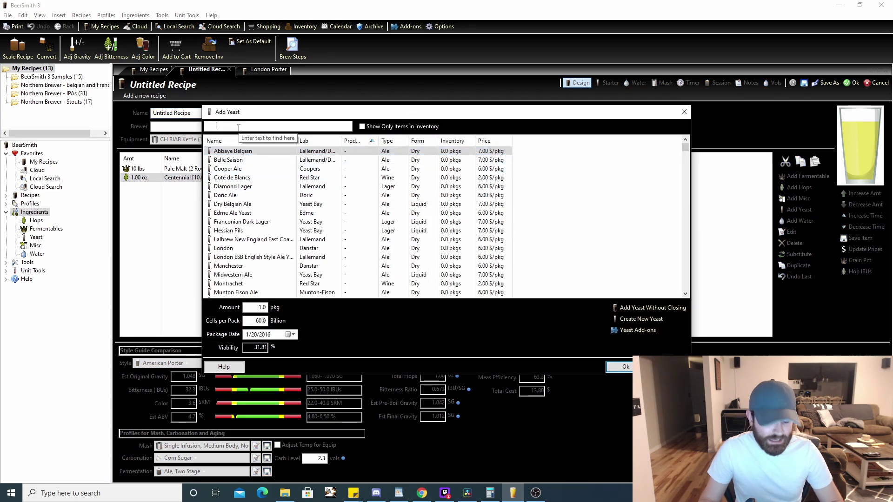
scroll(358, 269, "down", 15)
scroll(353, 278, "down", 10)
scroll(303, 213, "up", 2)
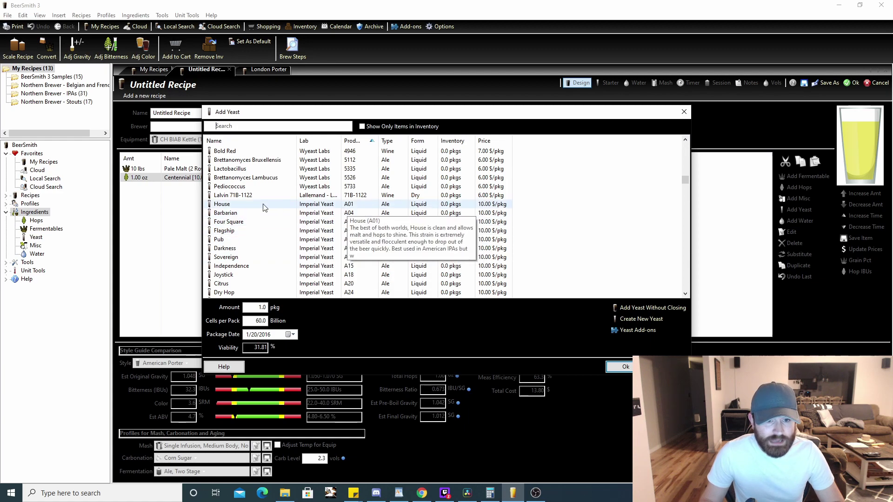
left_click(258, 204)
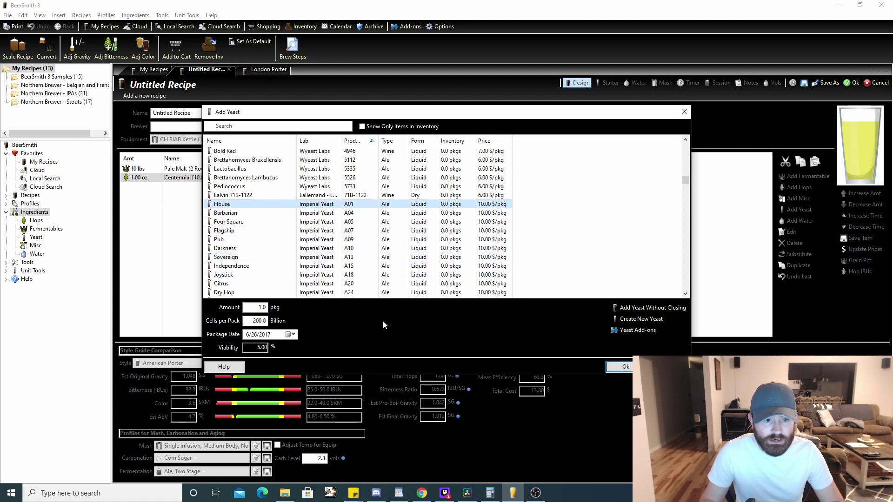
left_click(623, 367)
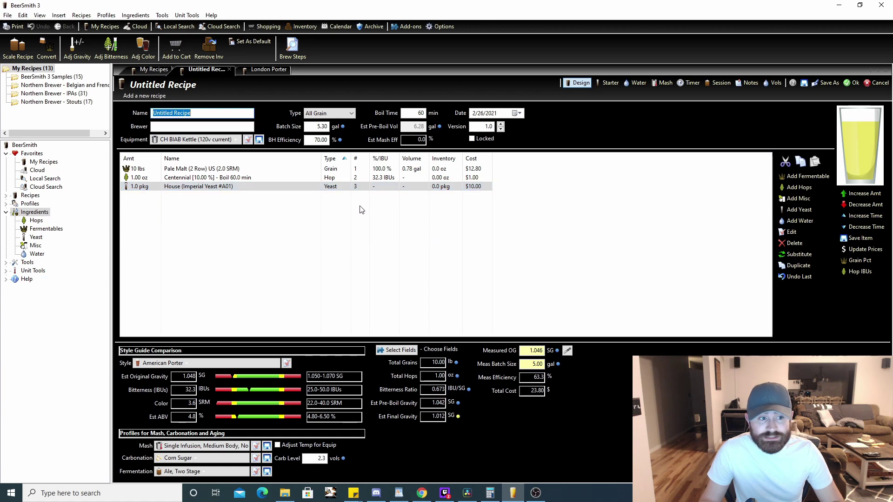
Examine the London Porter recipe's grains, hops, water additions and yeast
left_click(263, 71)
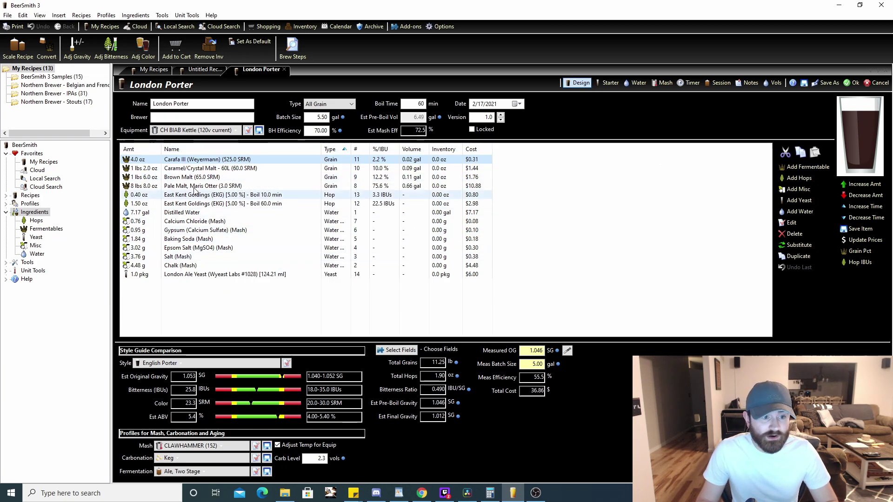
key("Tab")
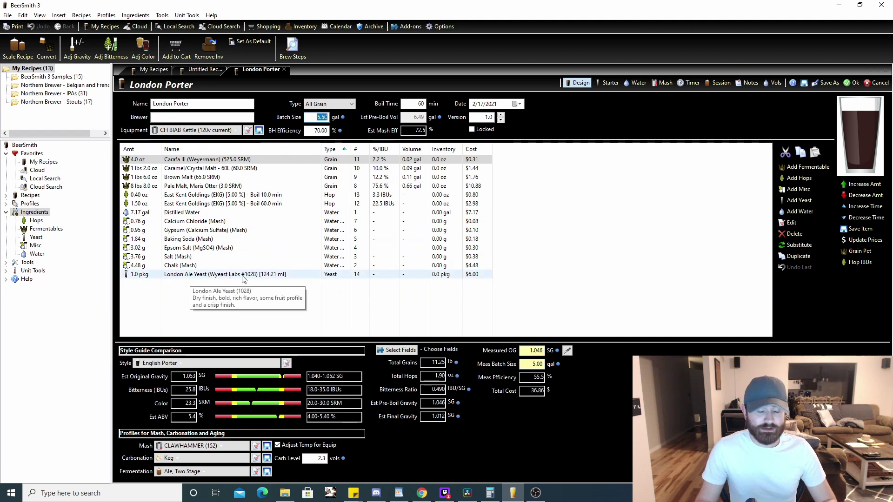
Try the London Porter yeast starter without a stir plate and with a starter size of 2 L
left_click(611, 83)
left_click(210, 235)
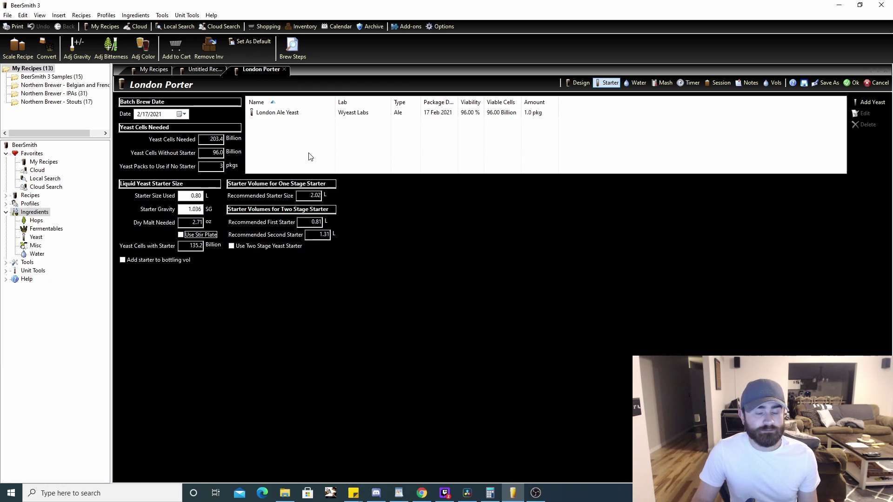
left_click(263, 138)
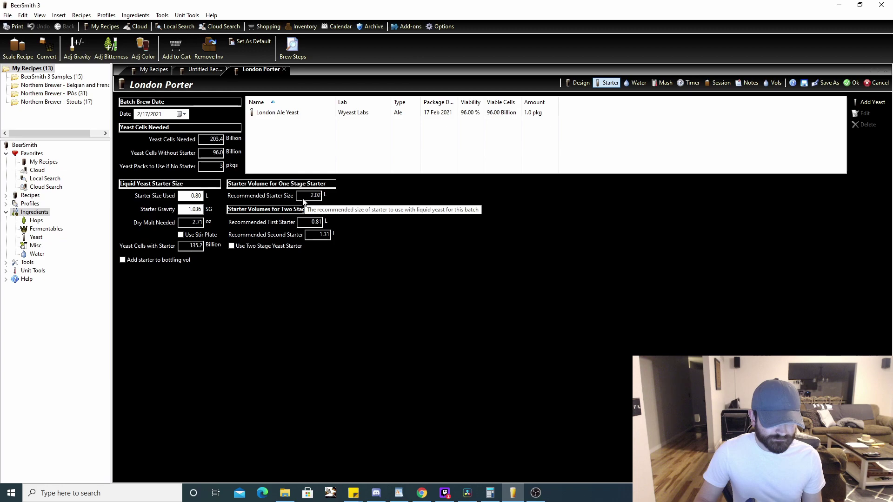
double_click(192, 209)
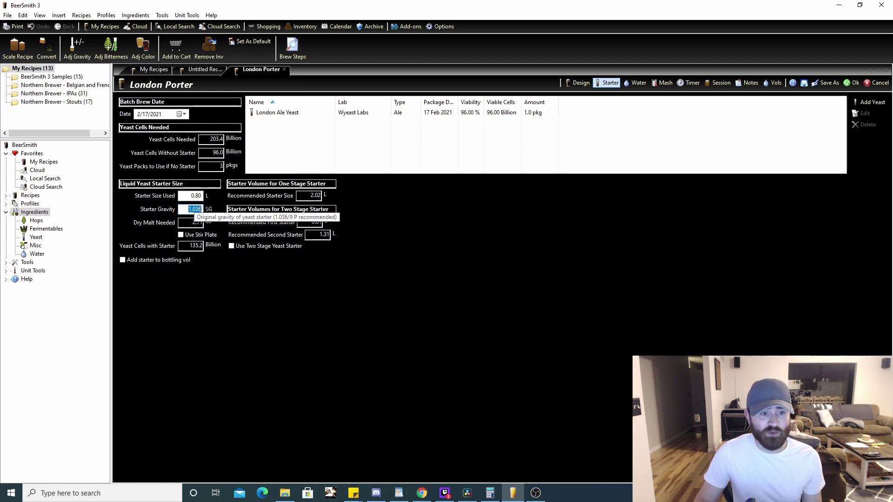
double_click(192, 196)
type("2")
left_click(187, 210)
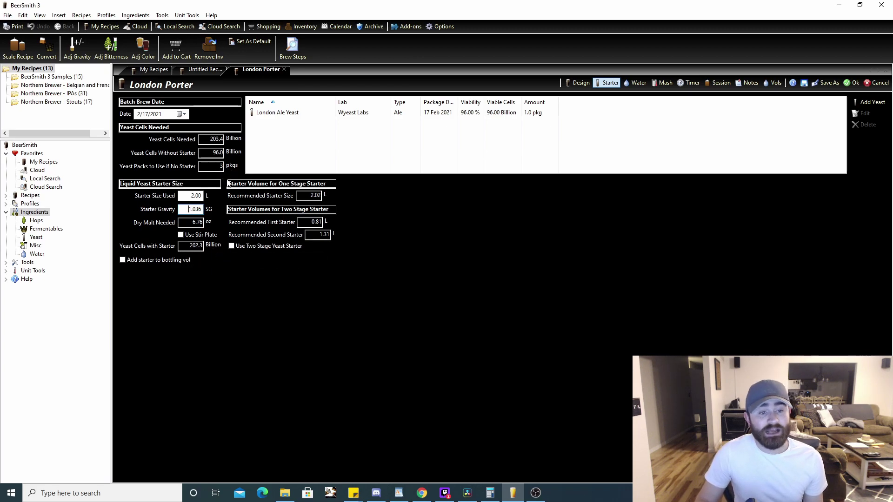
left_click(204, 196)
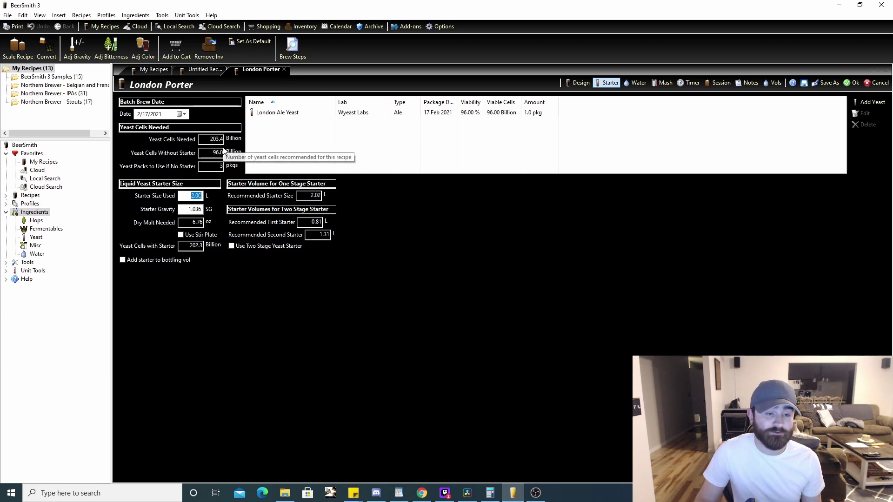
Enable the stir plate for the yeast starter and set the starter size used to 0.8 L
left_click(181, 236)
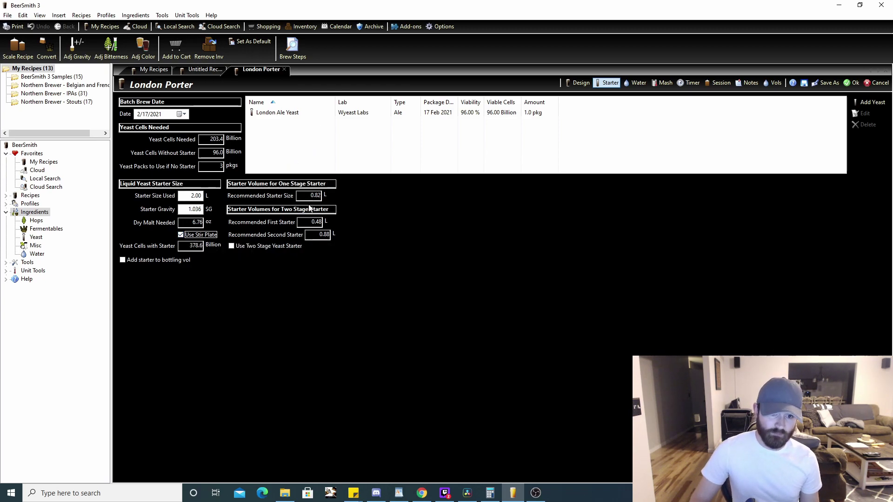
mouse_move(311, 204)
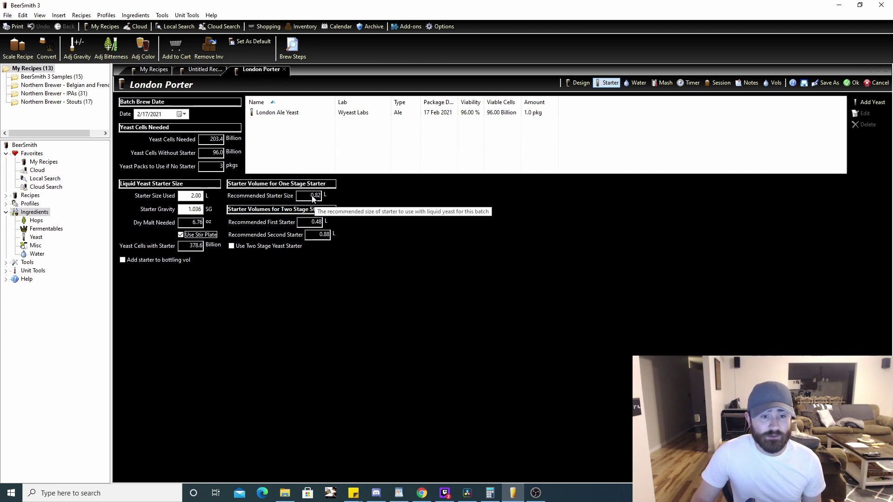
double_click(196, 196)
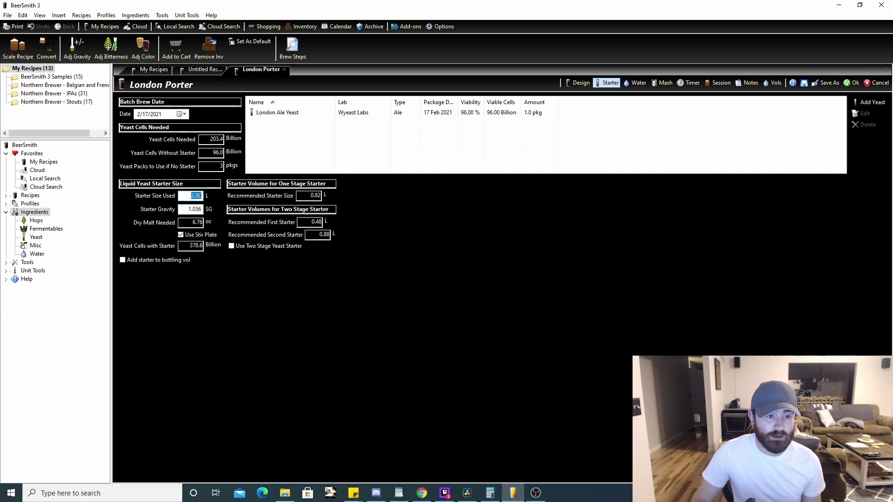
key("BackSpace")
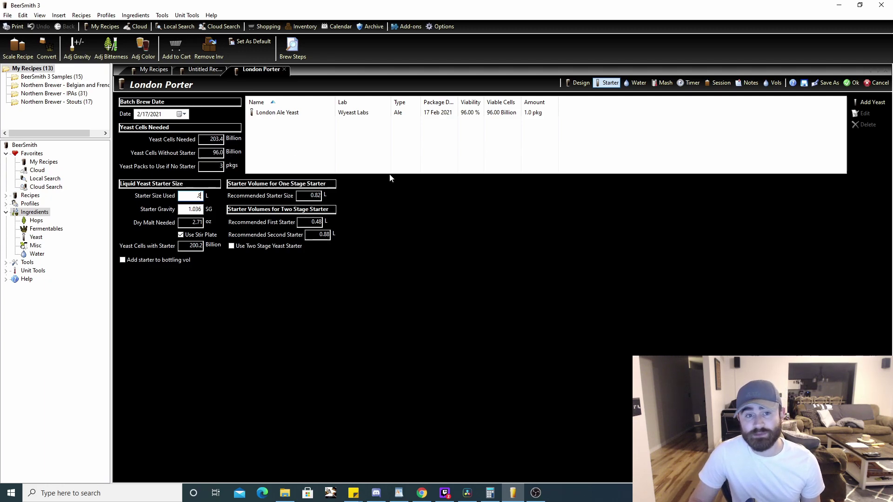
Delete the distilled water and all the water adjustment salts from the London Porter's water profile
left_click(639, 87)
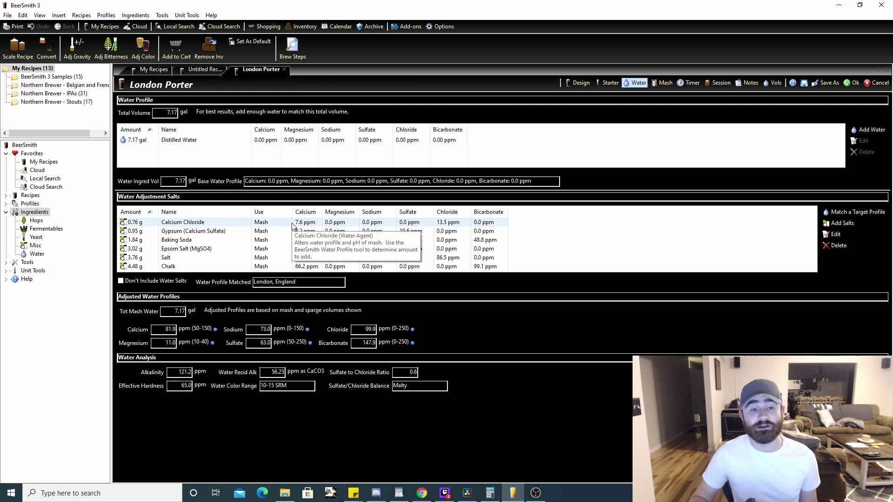
left_click(190, 140)
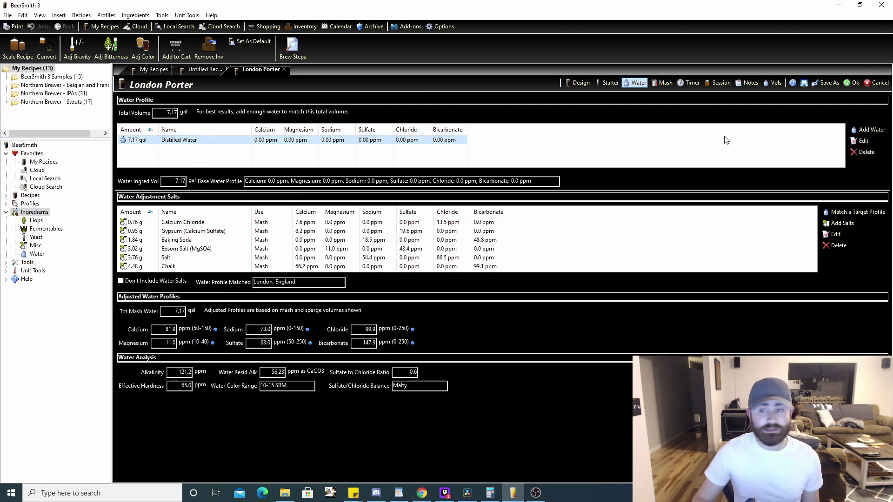
left_click(864, 152)
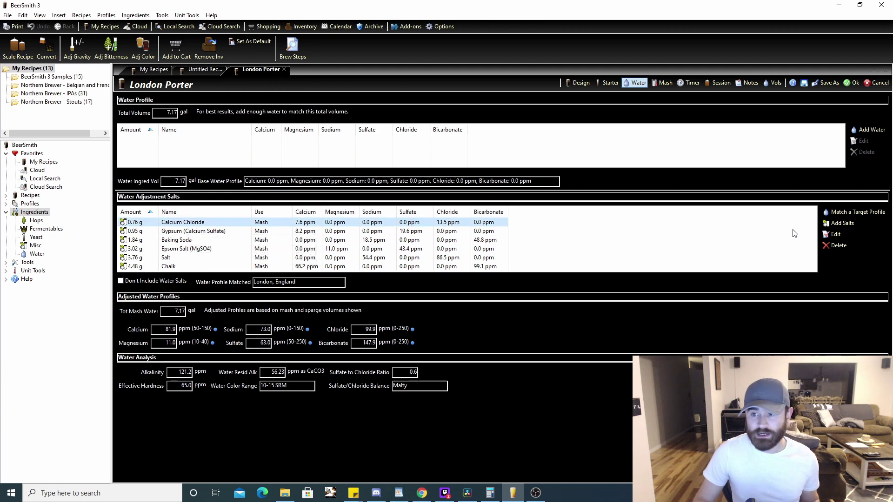
left_click(835, 246)
left_click(835, 247)
left_click(834, 246)
left_click(835, 246)
left_click(833, 250)
left_click(833, 250)
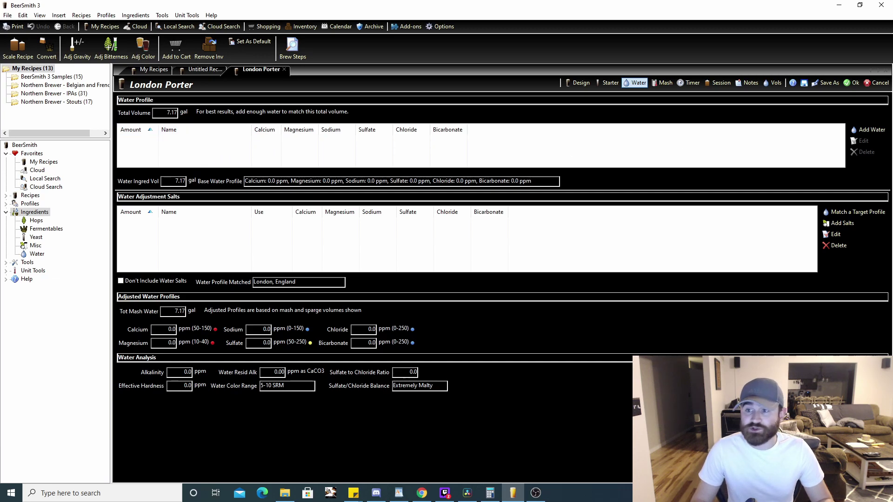
Search the available waters for "dis" to find a distilled base water for the recipe
left_click(869, 130)
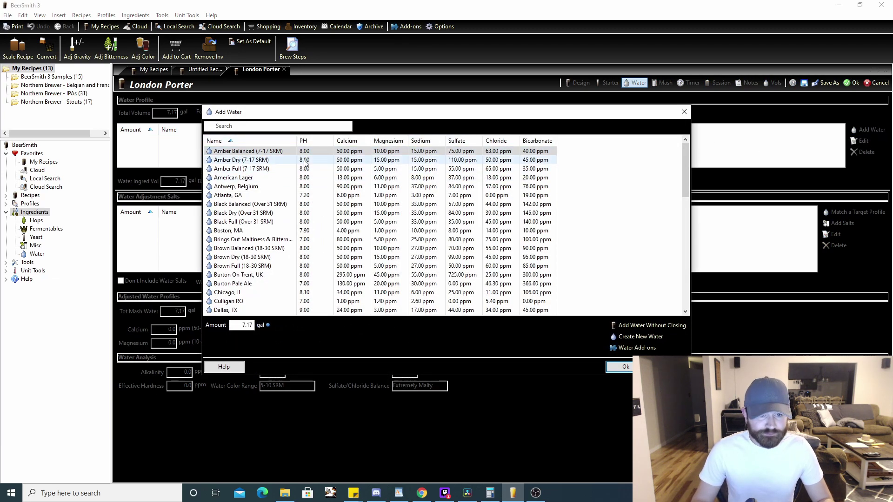
left_click(248, 124)
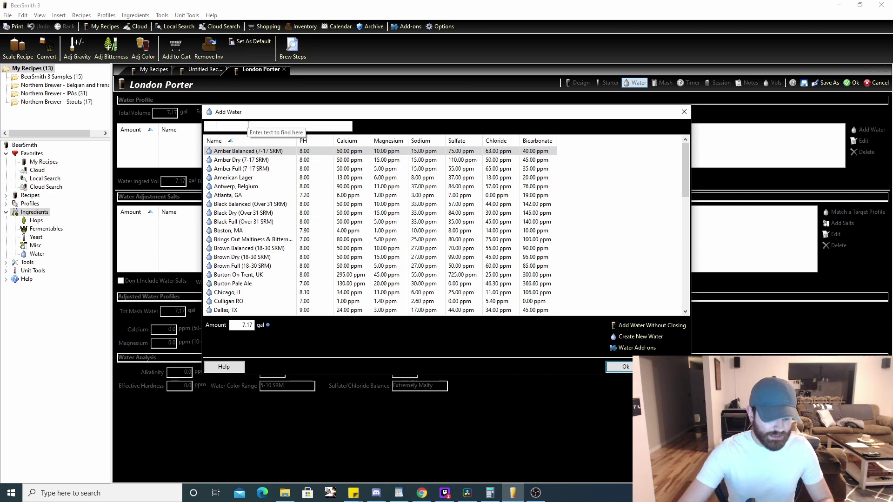
type("dis")
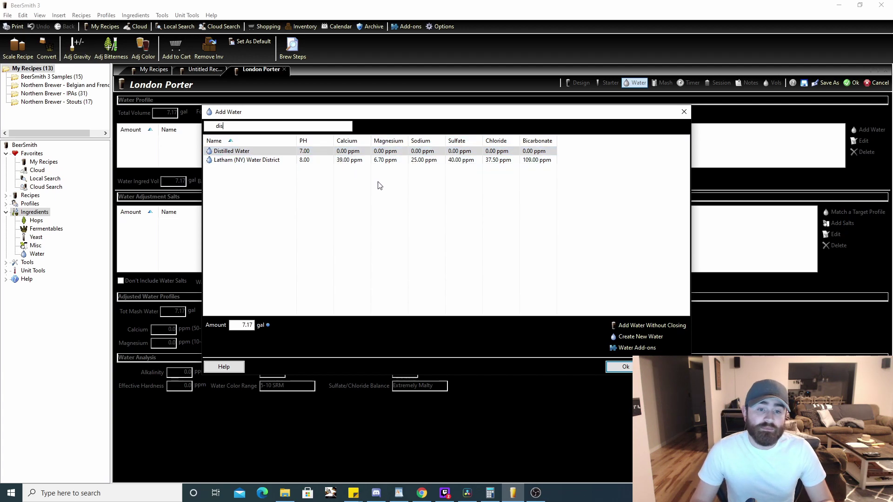
left_click(646, 338)
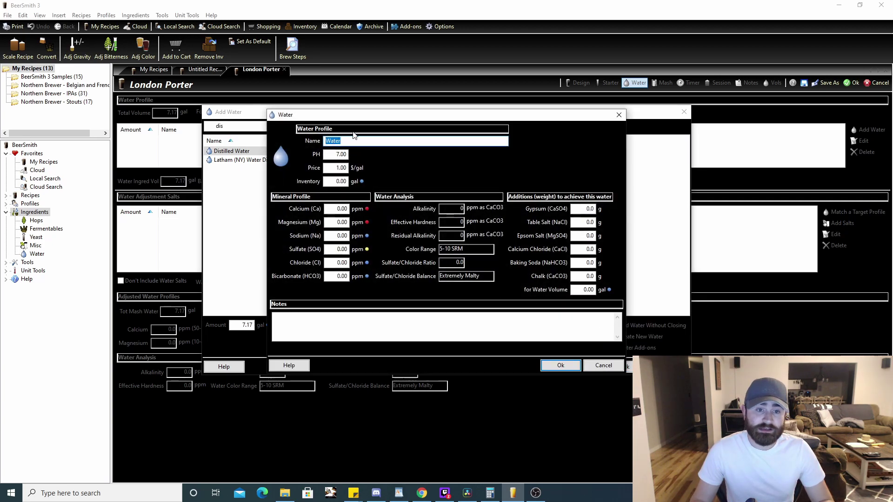
type("my city")
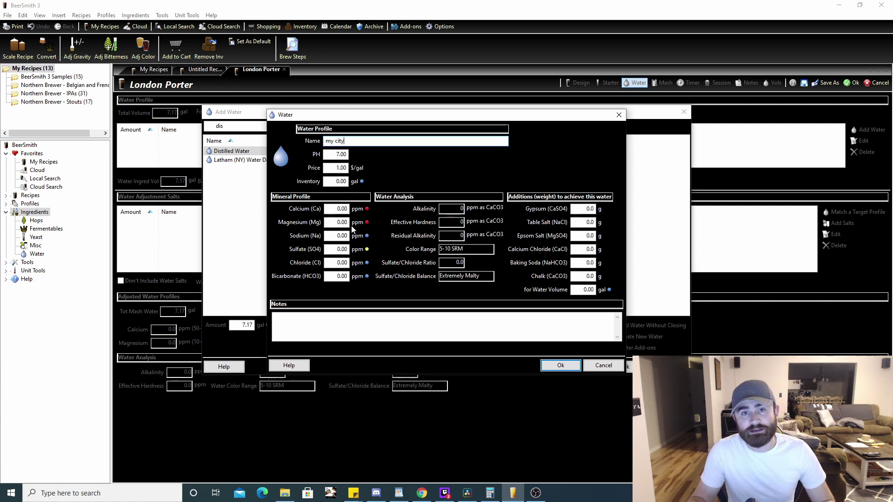
left_click(619, 114)
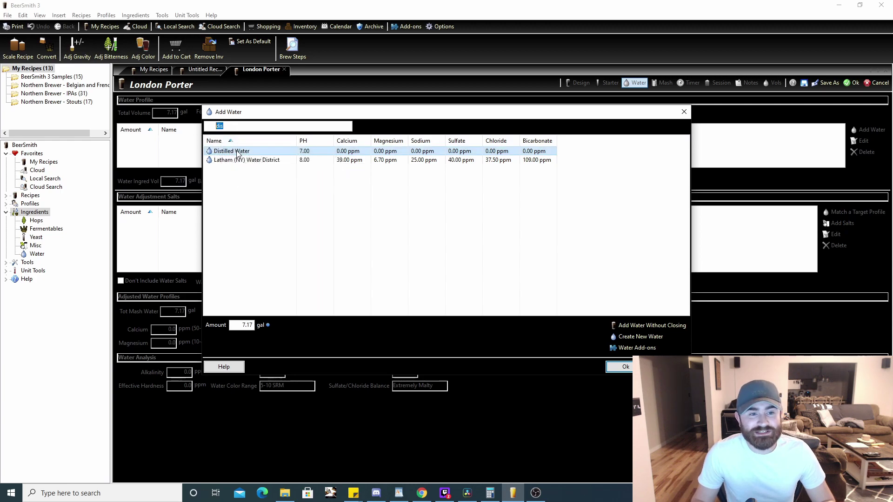
Add 7.17 gal of Distilled Water as the base and choose Porter as the target water profile to match
double_click(241, 152)
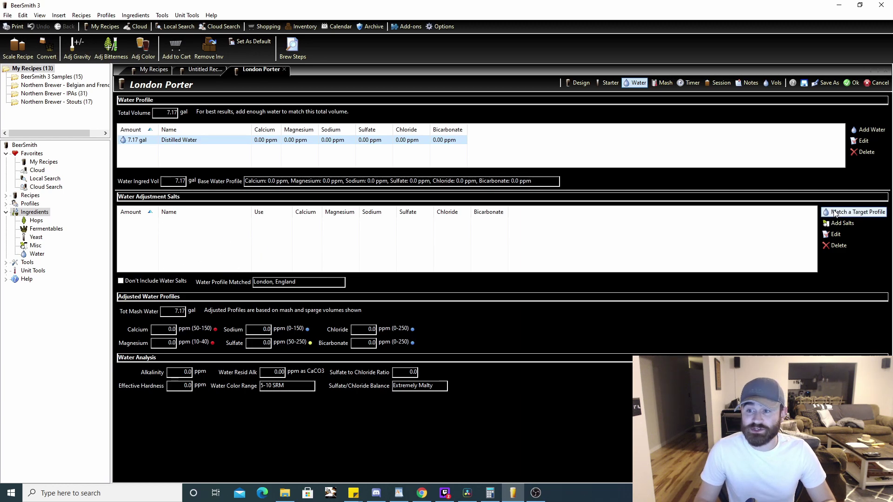
left_click(860, 215)
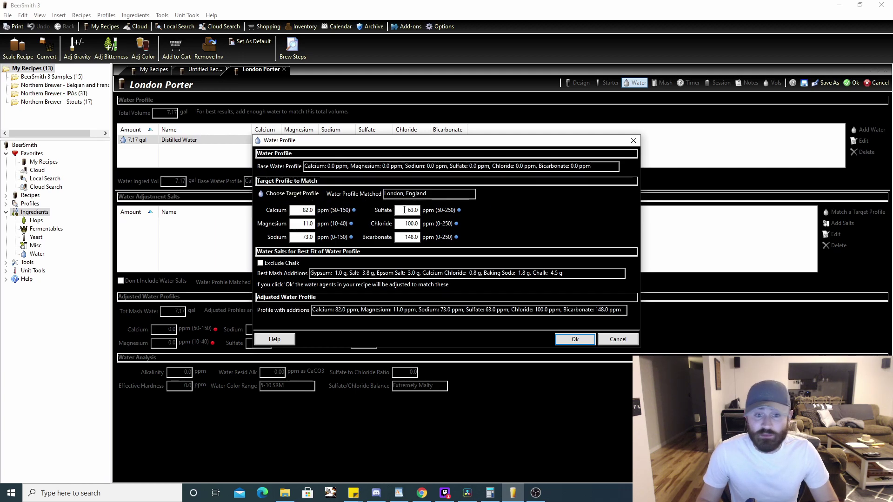
left_click(301, 194)
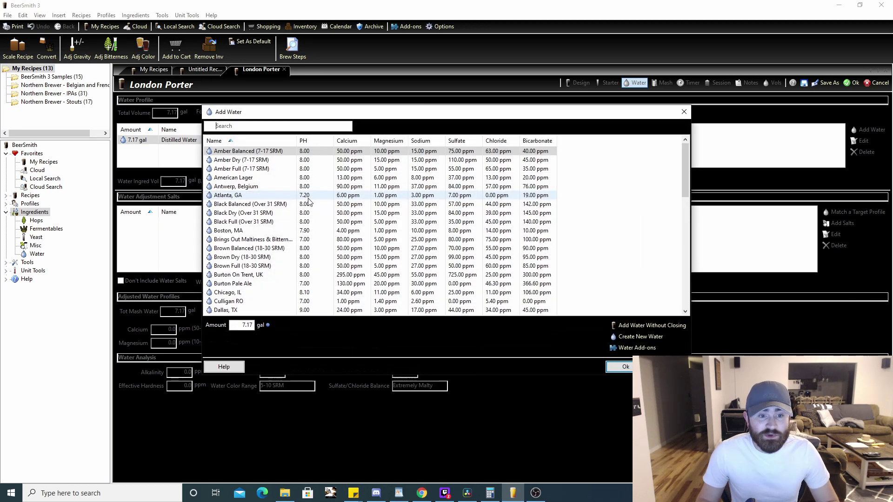
type("port")
key("Down")
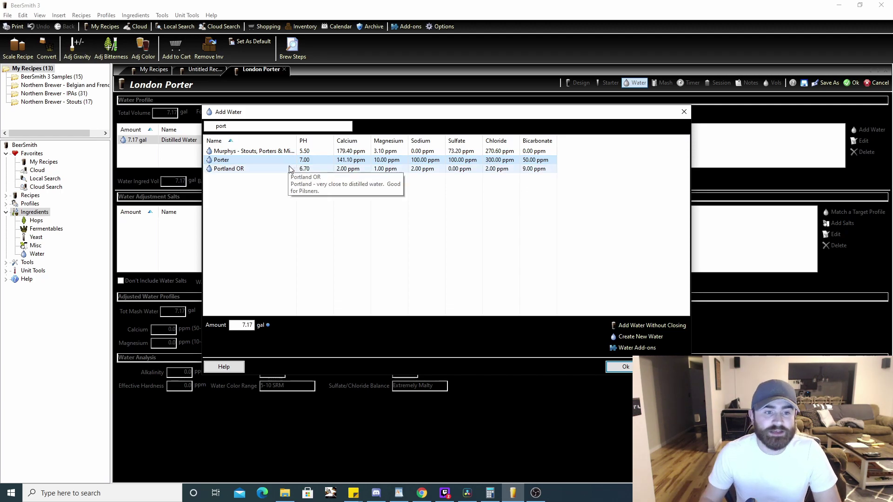
double_click(250, 161)
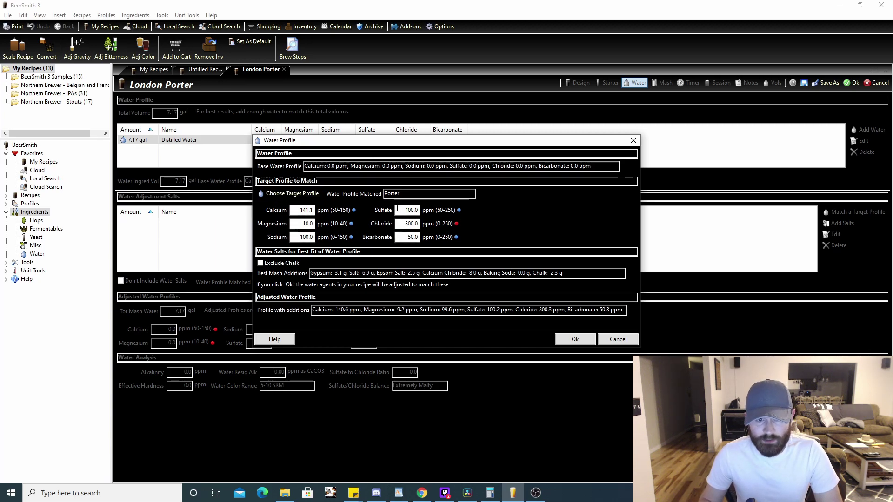
Set the target chloride level to 200 ppm and apply the best-fit salt additions to the recipe
left_click(408, 224)
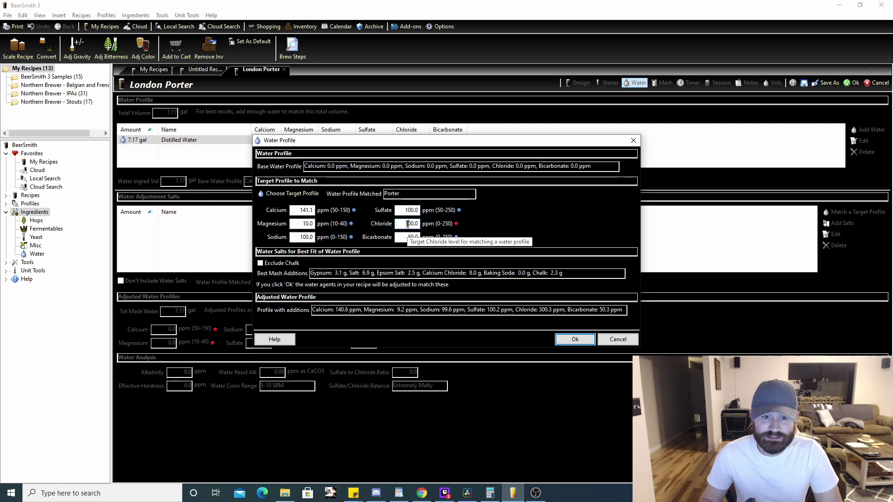
type("2")
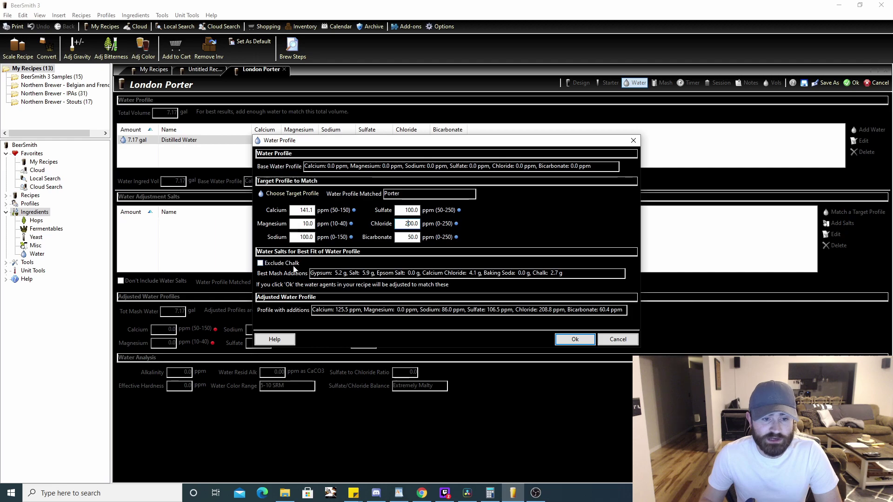
left_click(576, 340)
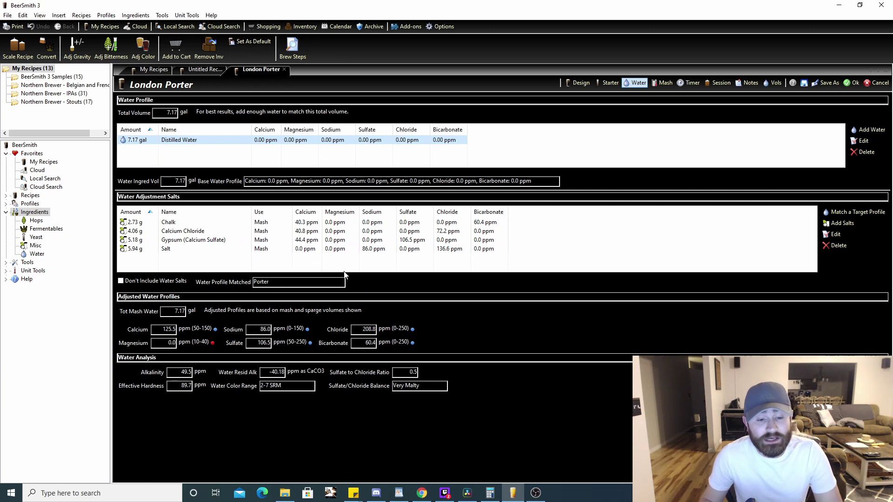
Choose CLAWHAMMER (152) as the London Porter's mash profile
left_click(581, 83)
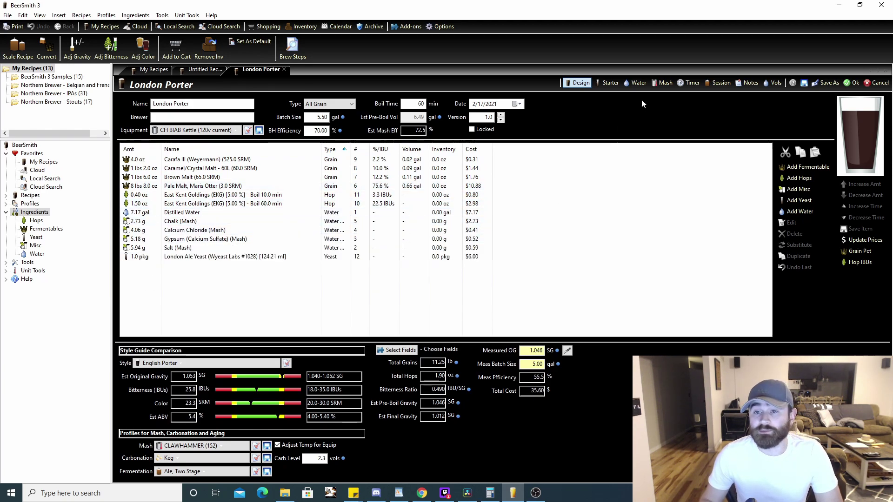
left_click(663, 83)
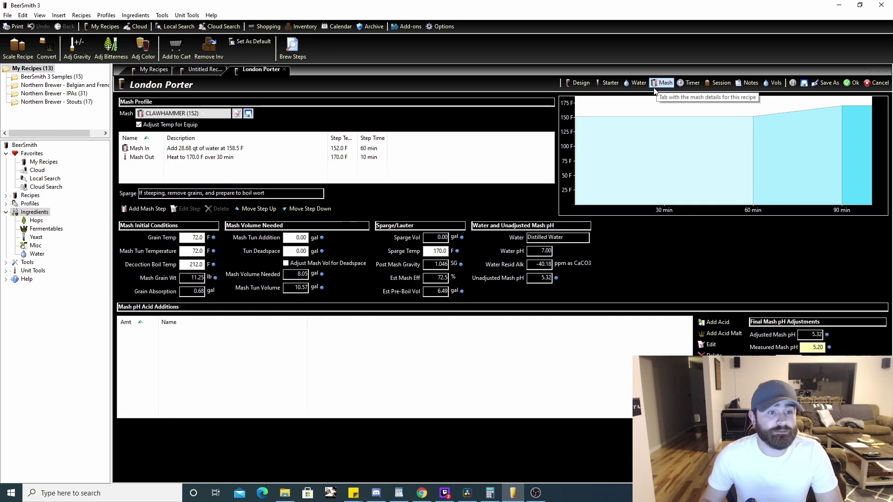
left_click(212, 114)
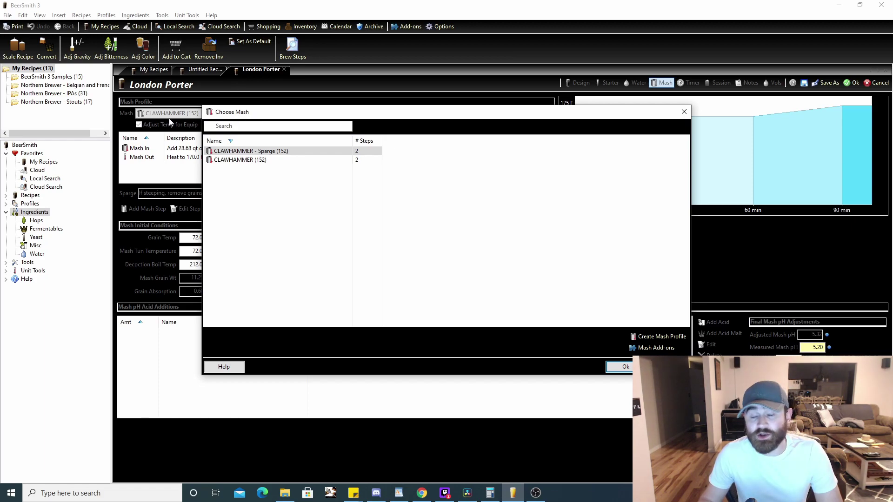
left_click(259, 160)
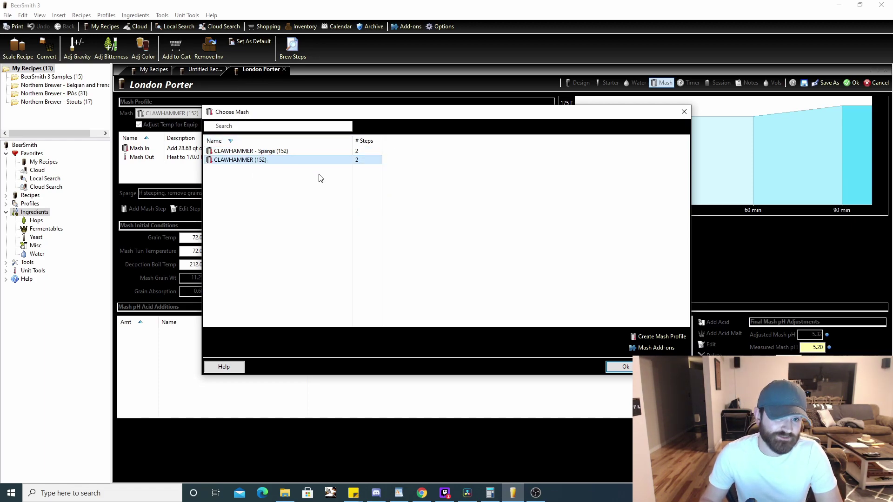
left_click(625, 367)
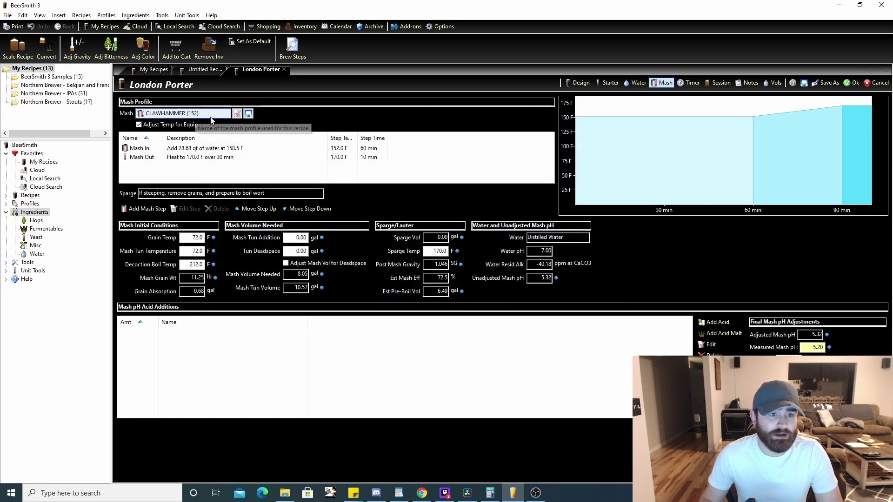
Open the CLAWHAMMER (152) mash profile for editing and review its grain, tun and sparge temperatures
left_click(237, 114)
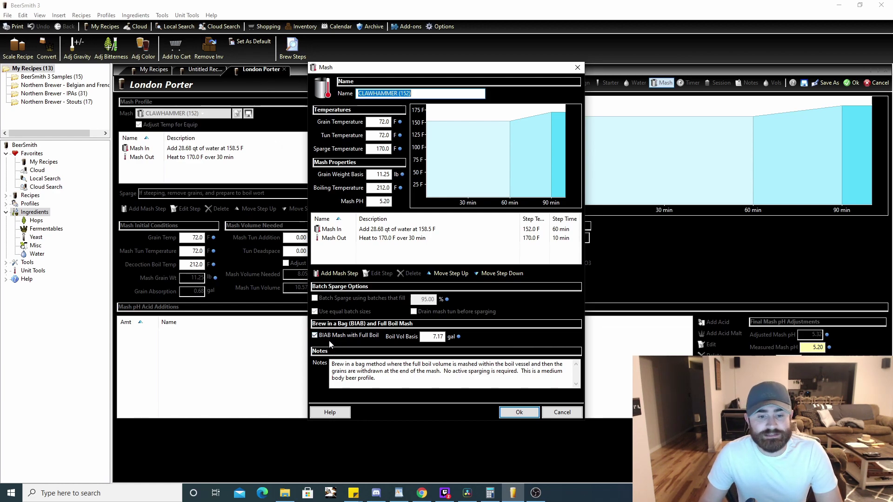
left_click(384, 123)
left_click(377, 135)
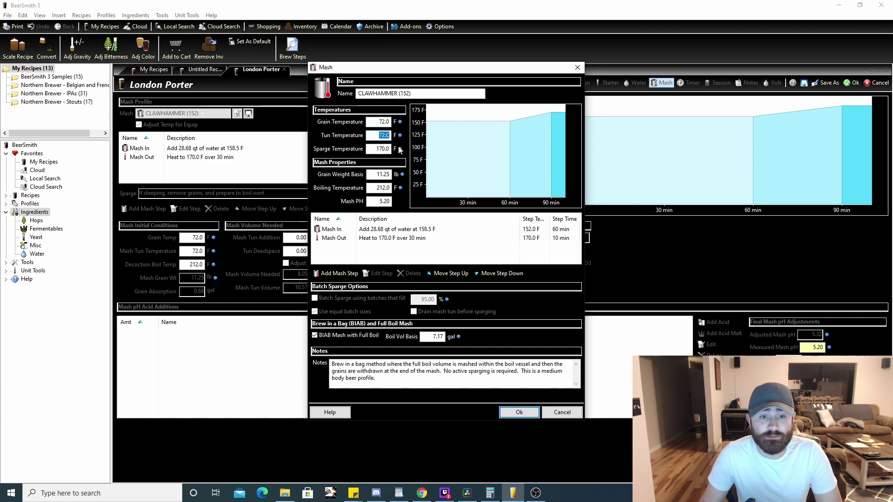
key("Tab")
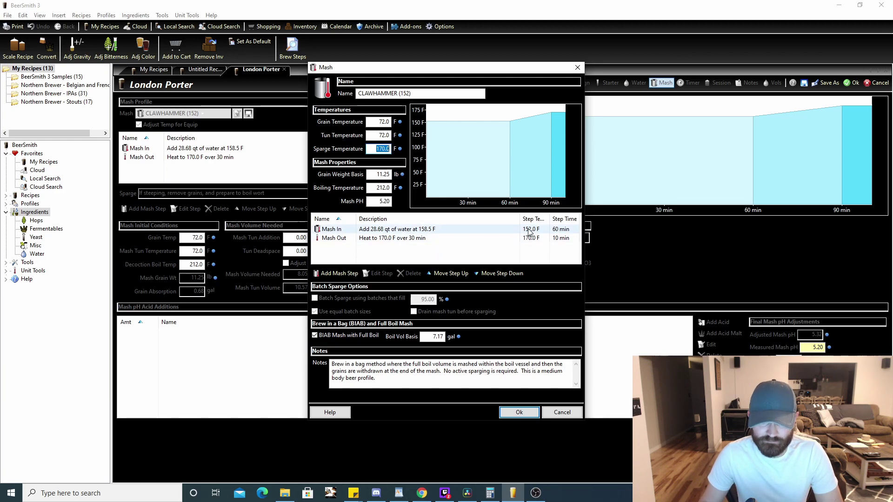
Try a Mash In step temperature of 150 F and close the mash profile editor without keeping the change
double_click(455, 229)
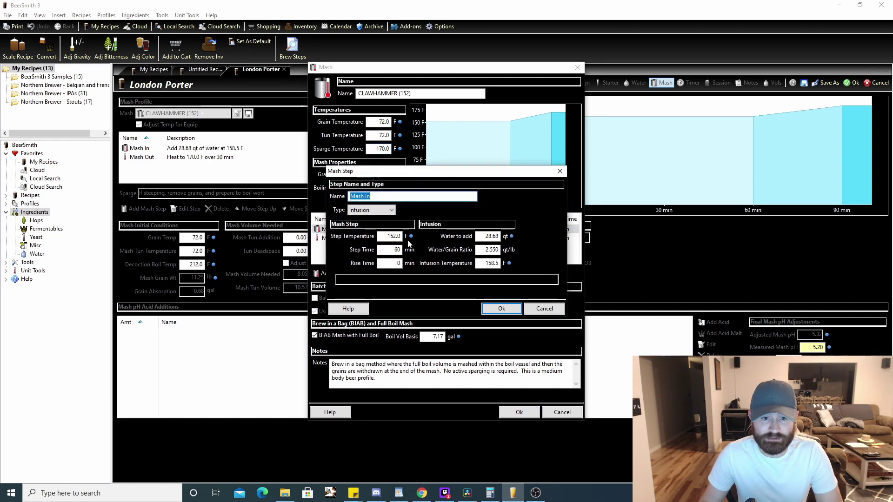
double_click(394, 236)
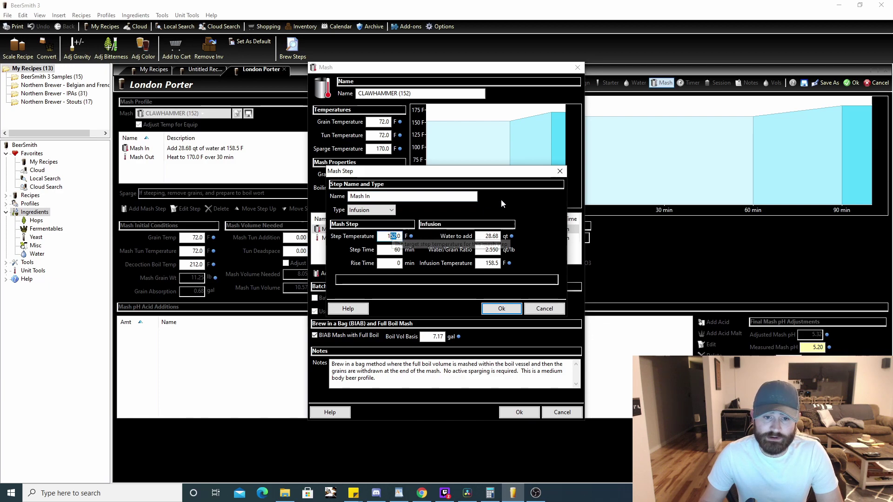
type("150")
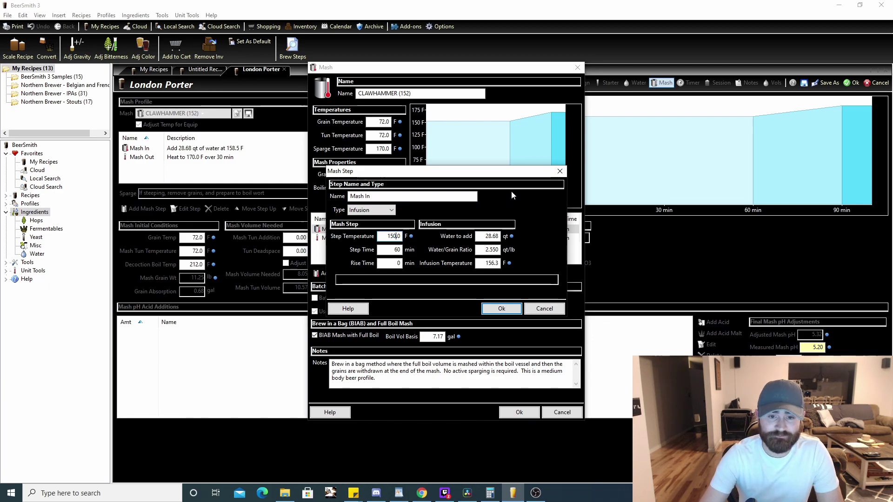
left_click(501, 309)
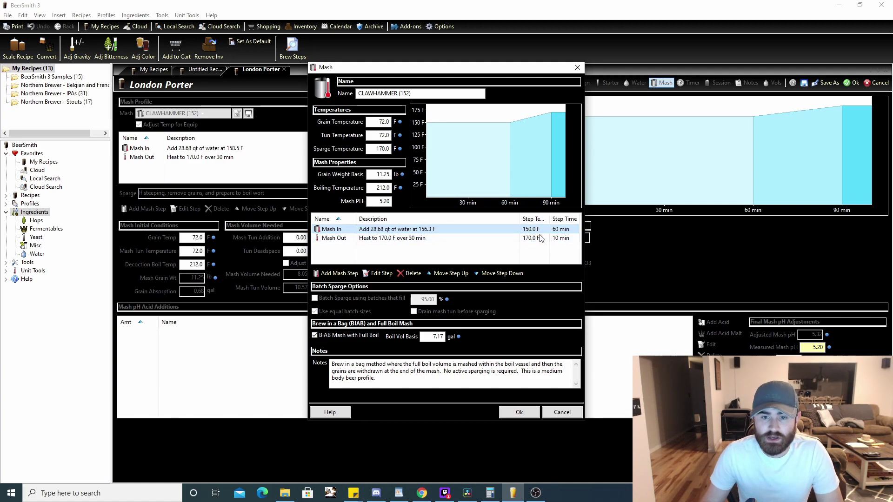
left_click(376, 122)
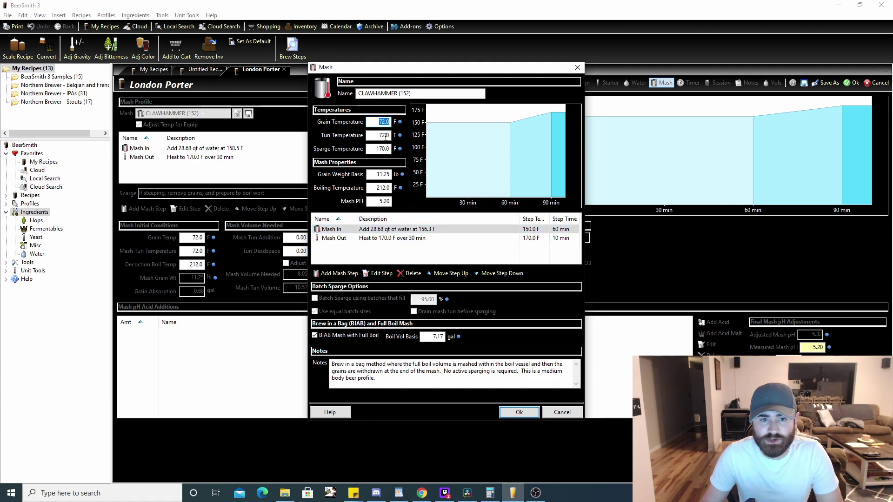
left_click(382, 135)
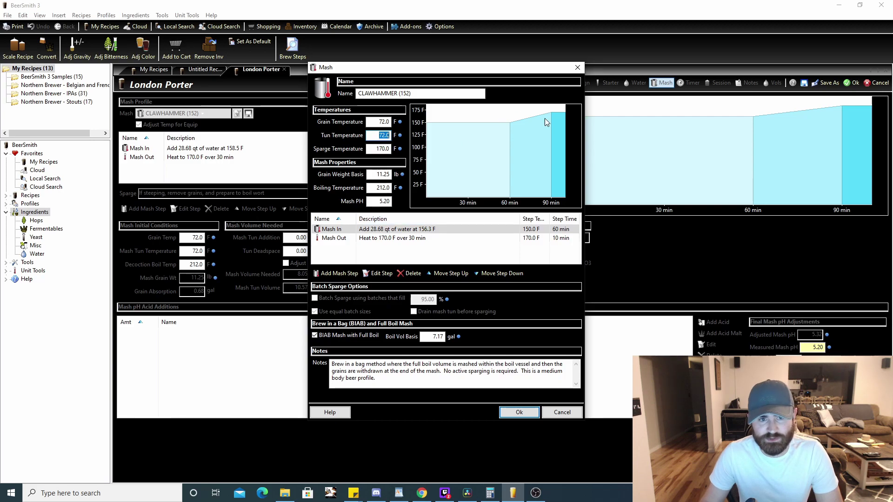
left_click(578, 70)
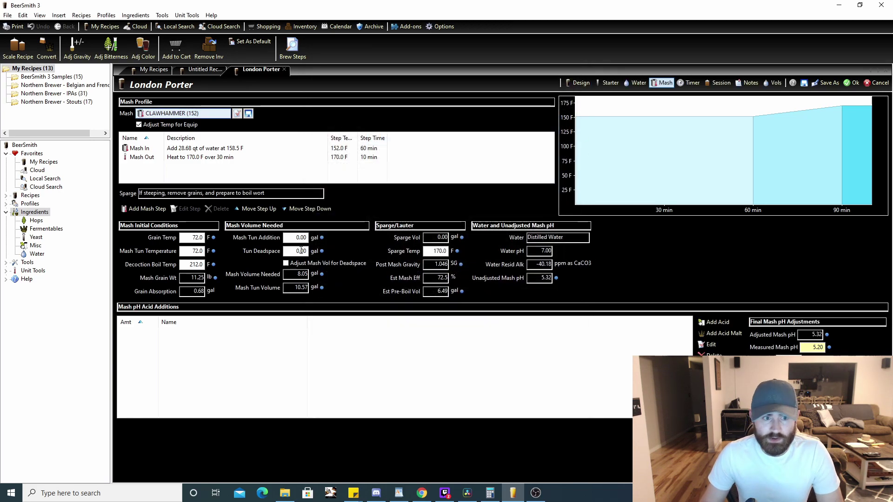
Switch the recipe's mash profile to CLAWHAMMER - Sparge (152) to compare its sparge and water volumes
left_click(218, 115)
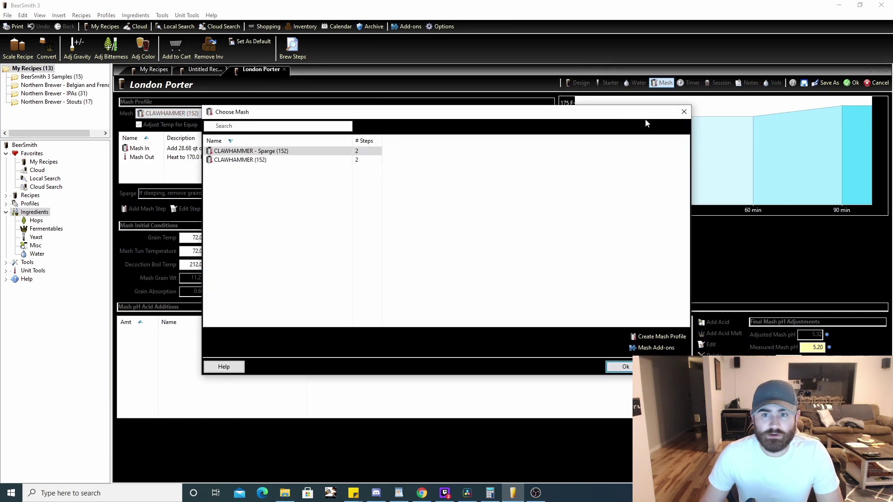
left_click(684, 111)
left_click(218, 115)
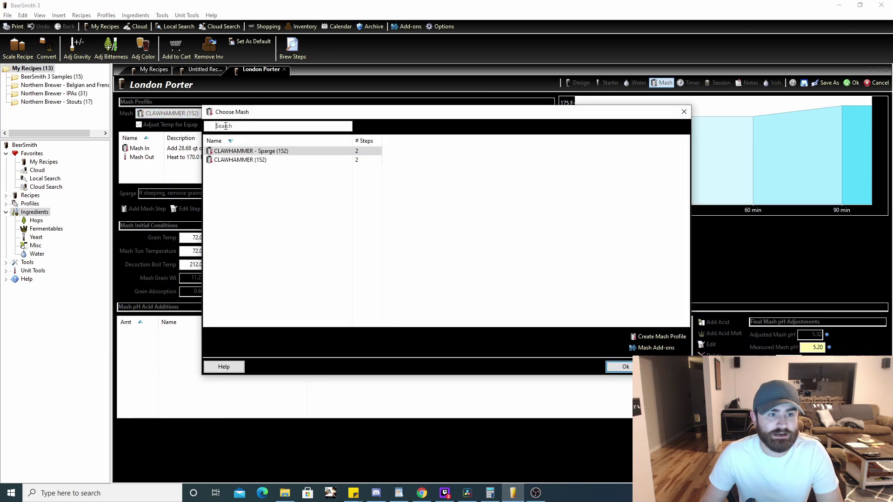
double_click(260, 150)
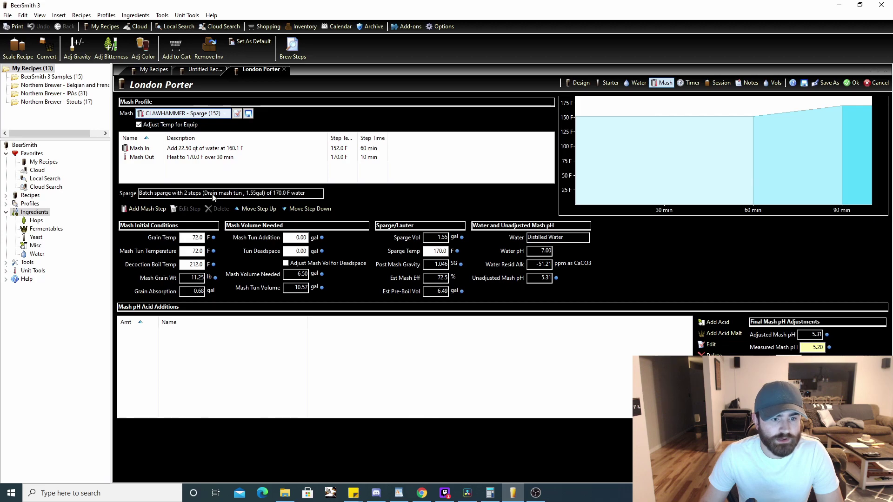
Return the recipe's mash profile to CLAWHAMMER (152) and review its mash steps
left_click(215, 113)
double_click(243, 162)
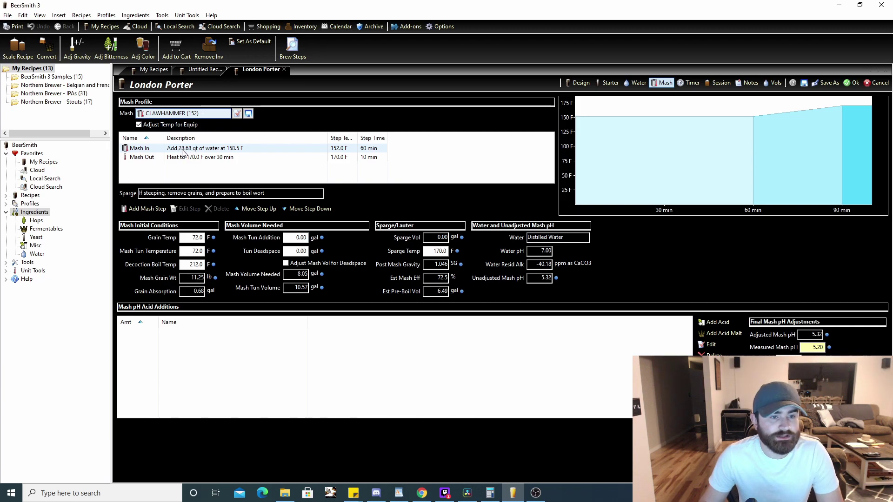
left_click(204, 158)
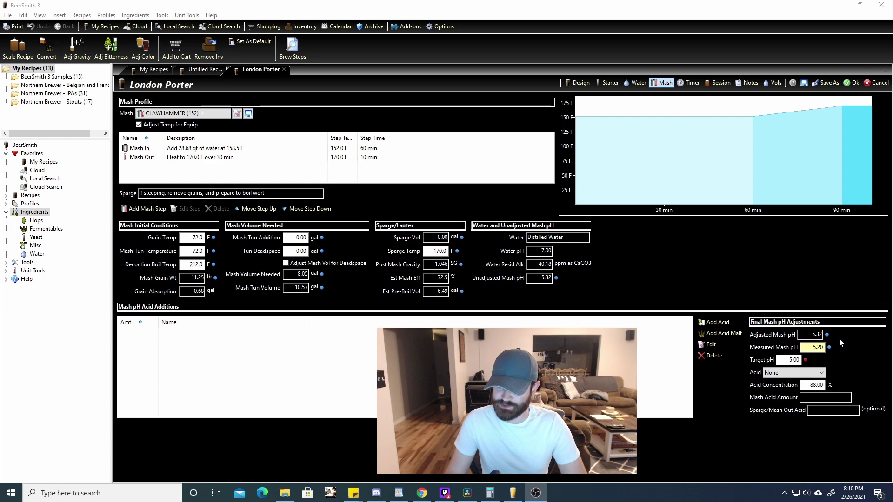
Set the target mash pH to 5.20 and the measured mash pH to 5.80
left_click(796, 359)
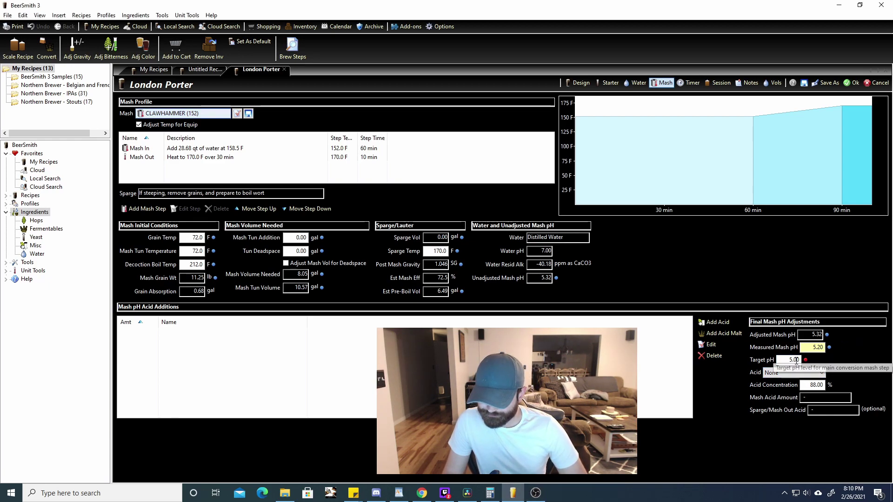
type("2")
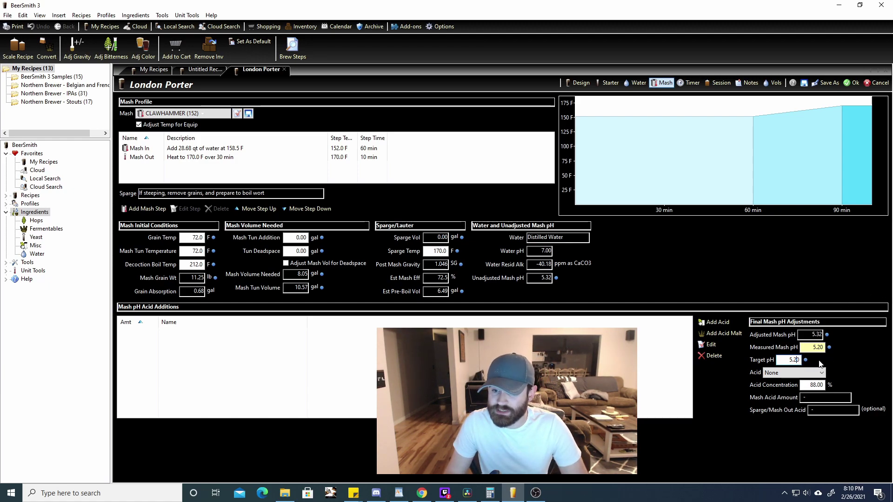
left_click_drag(821, 348, 836, 353)
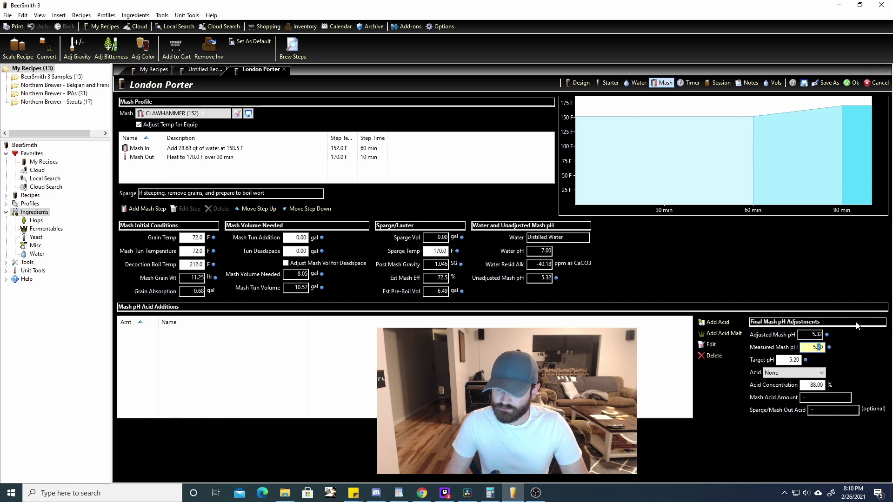
type("8")
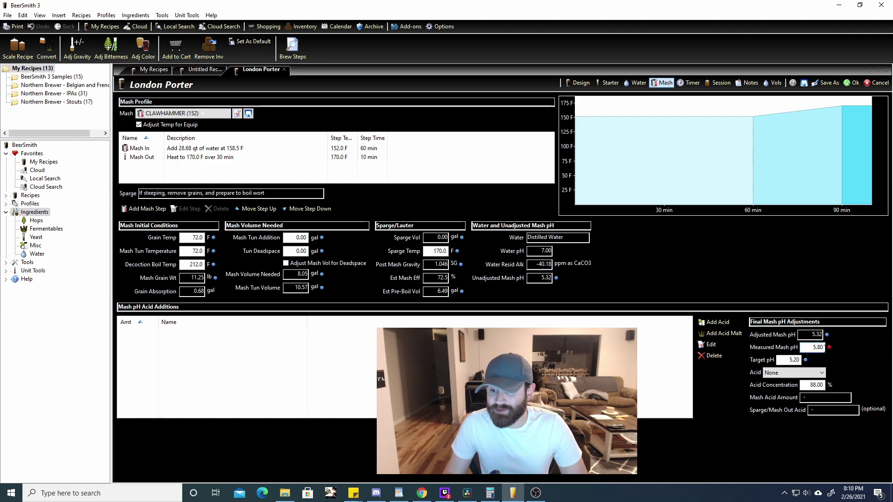
Choose Lactic Acid for the mash pH adjustment and check its concentration and the required acid amount
left_click(780, 373)
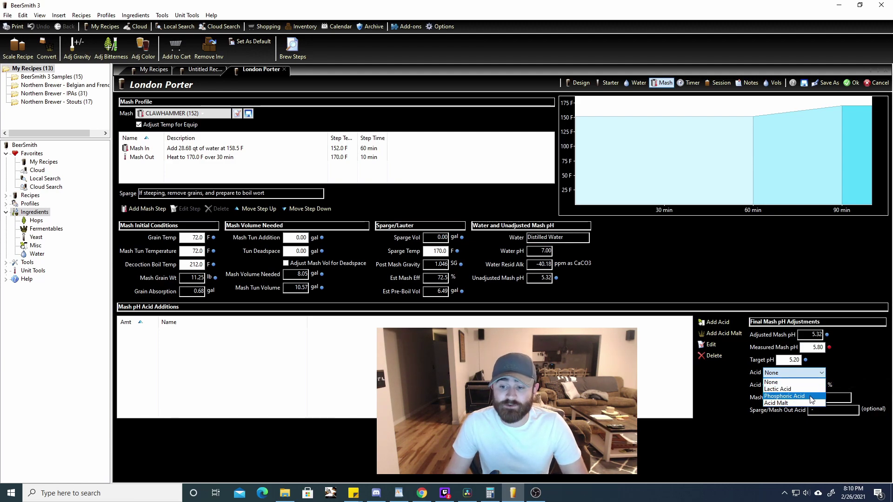
left_click(807, 390)
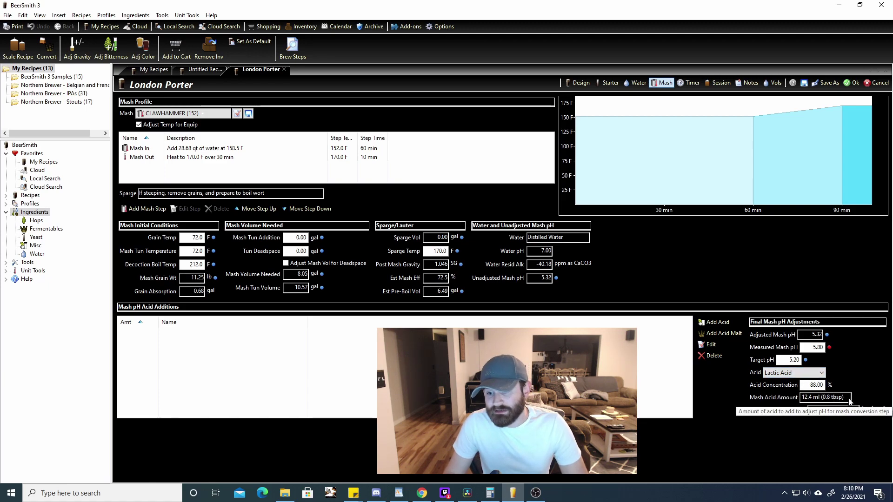
left_click(821, 386)
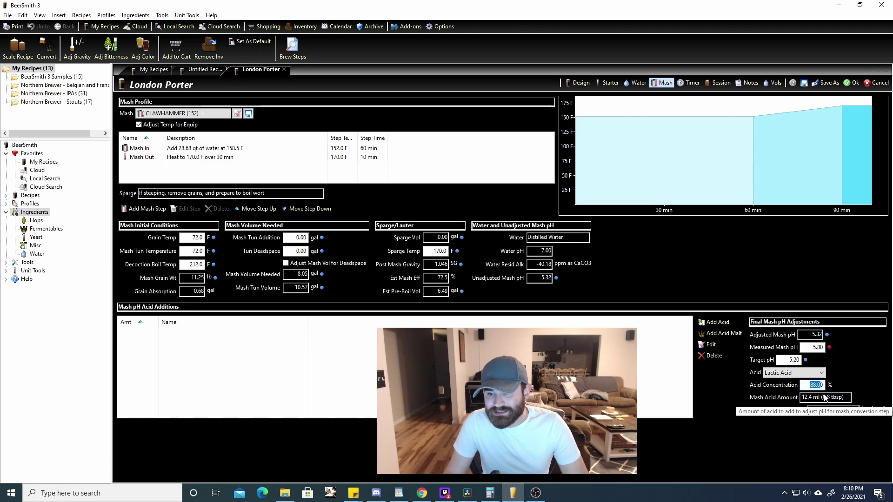
left_click(796, 361)
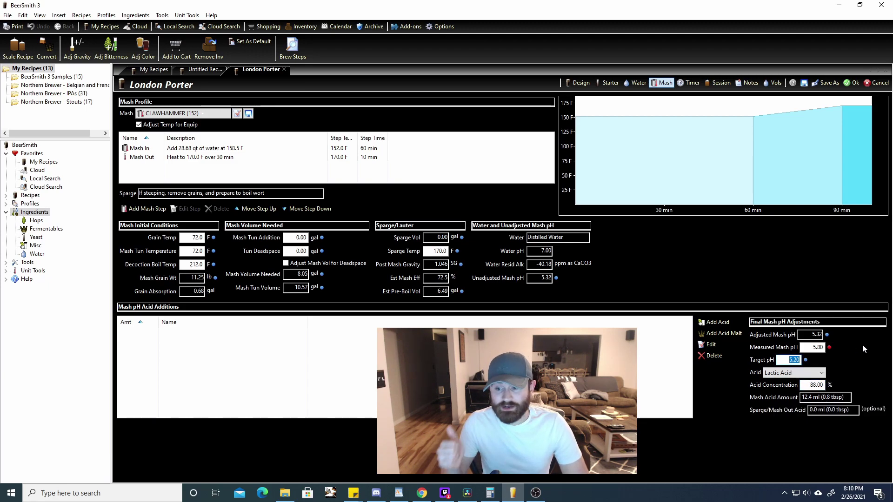
Compare Phosphoric Acid for the mash pH adjustment and switch back to Lactic Acid
left_click(821, 373)
left_click(823, 386)
double_click(824, 386)
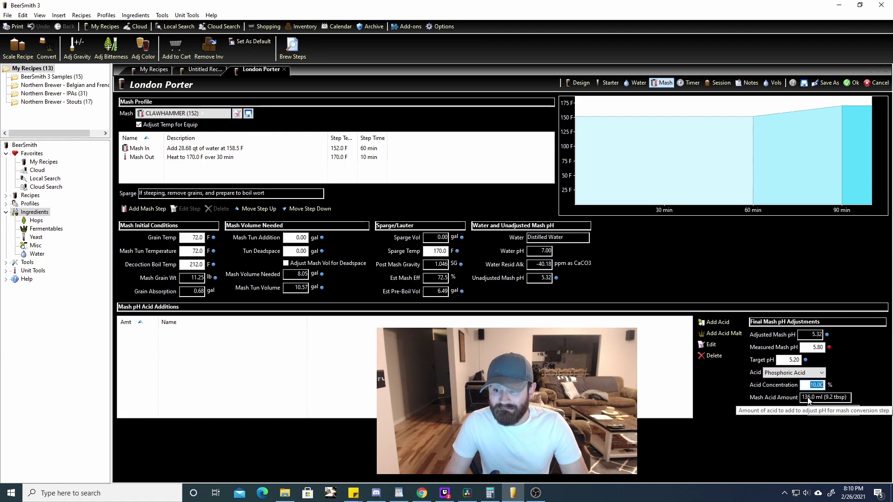
double_click(787, 359)
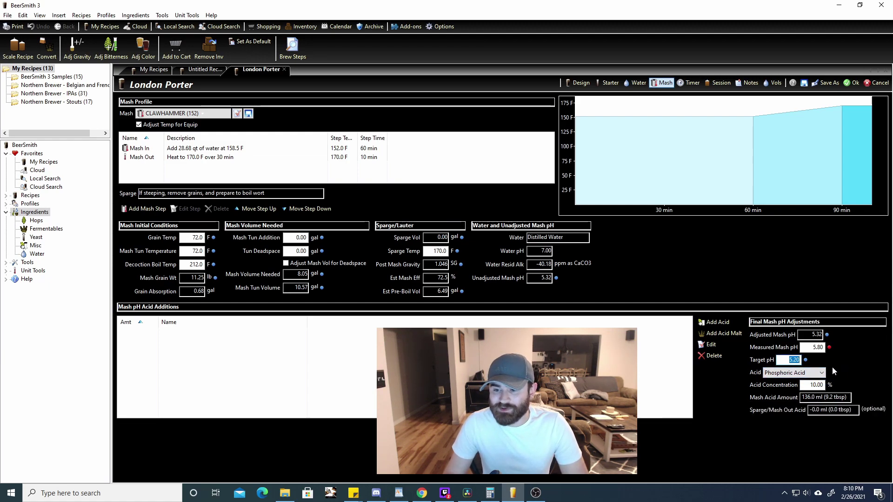
left_click(799, 374)
left_click(797, 390)
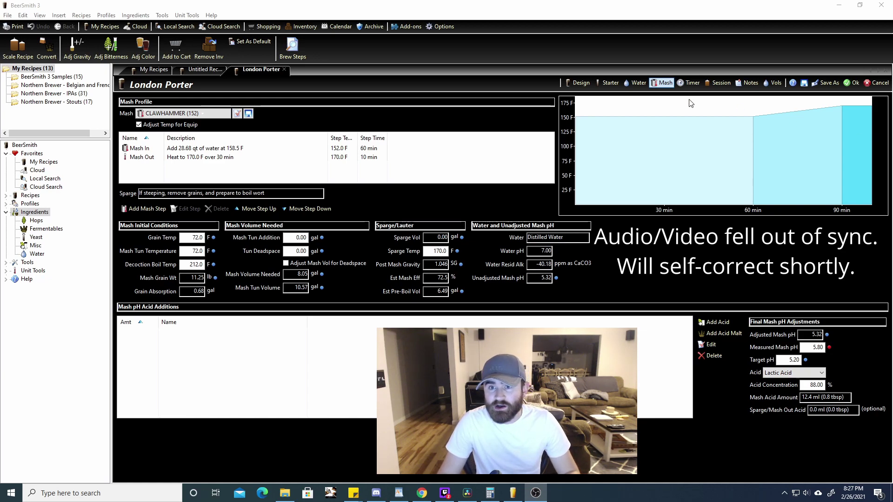
Open a print preview of the London Porter recipe and review its batch details and ingredient list
left_click(578, 83)
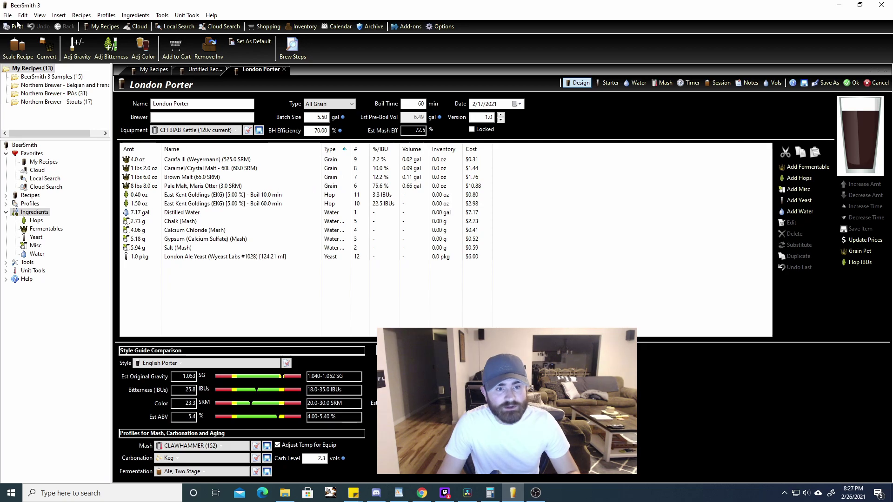
left_click(7, 15)
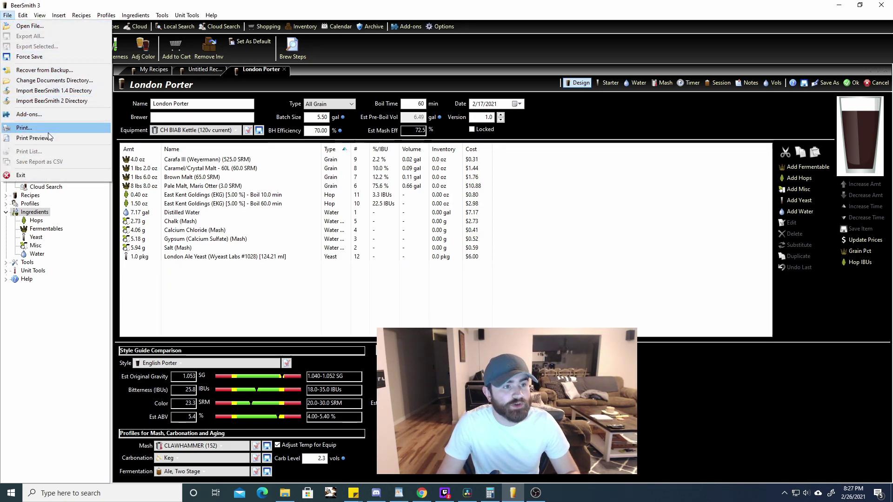
left_click(34, 139)
scroll(672, 237, "down", 3)
scroll(530, 231, "up", 3)
left_click_drag(151, 215, 298, 328)
left_click_drag(125, 145, 509, 198)
Review the previewed recipe's gravity and alcohol estimates, mash profile, mash steps and carbonation details
scroll(502, 288, "down", 3)
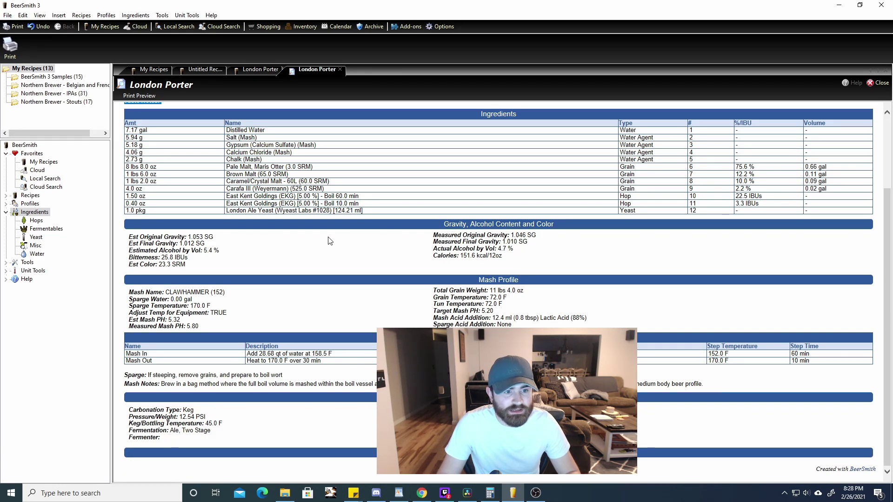
left_click_drag(155, 238, 188, 260)
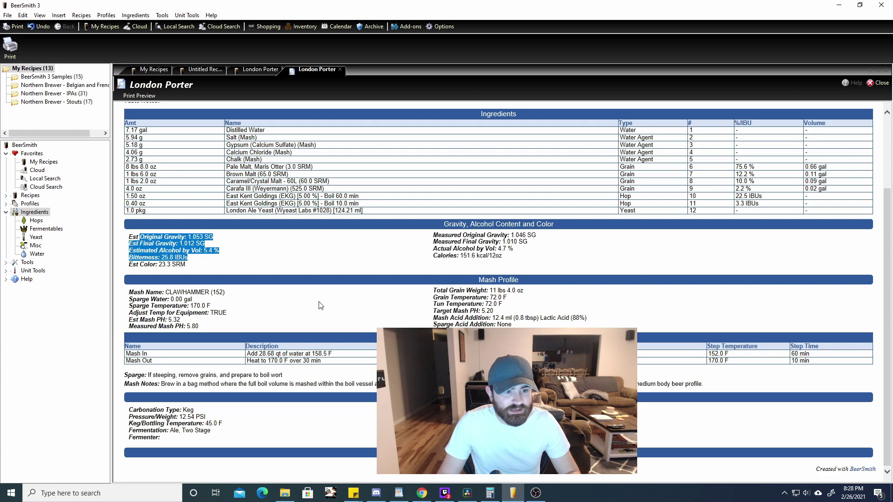
left_click_drag(146, 293, 422, 319)
left_click_drag(131, 354, 810, 367)
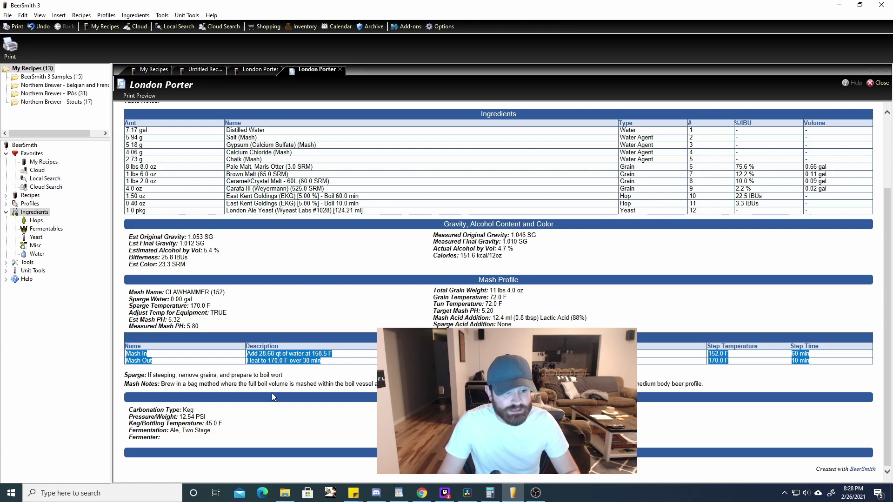
left_click(141, 409)
scroll(498, 236, "up", 2)
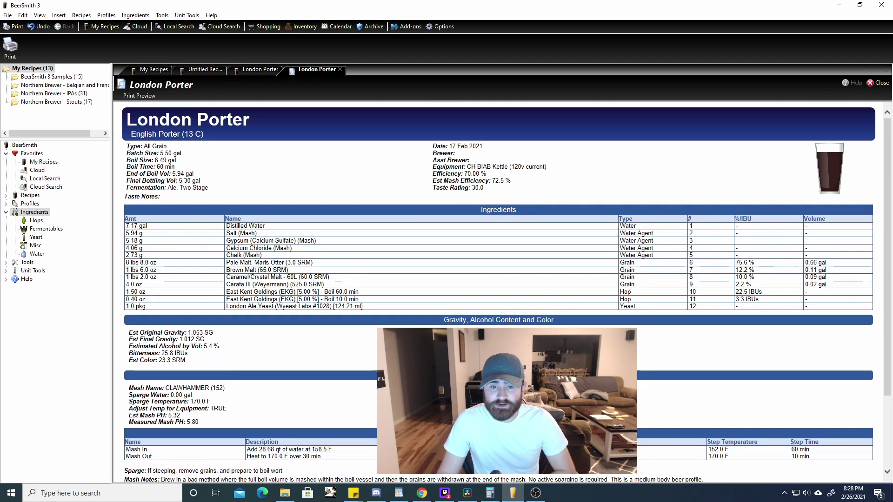